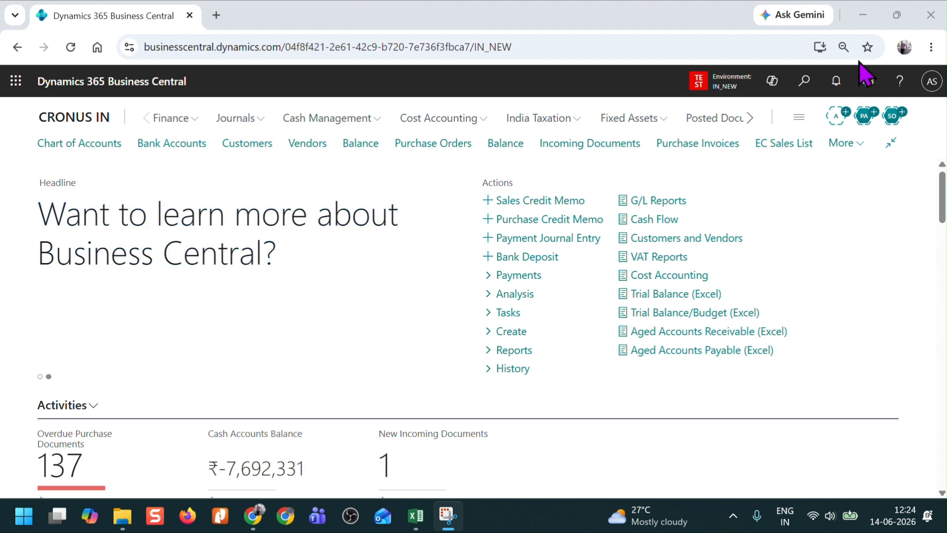
# Step: Search for "gst recon com", open the GST Component Mapping Recon. page and select the SGST mapping line
pyautogui.click(793, 94)
pyautogui.click(794, 94)
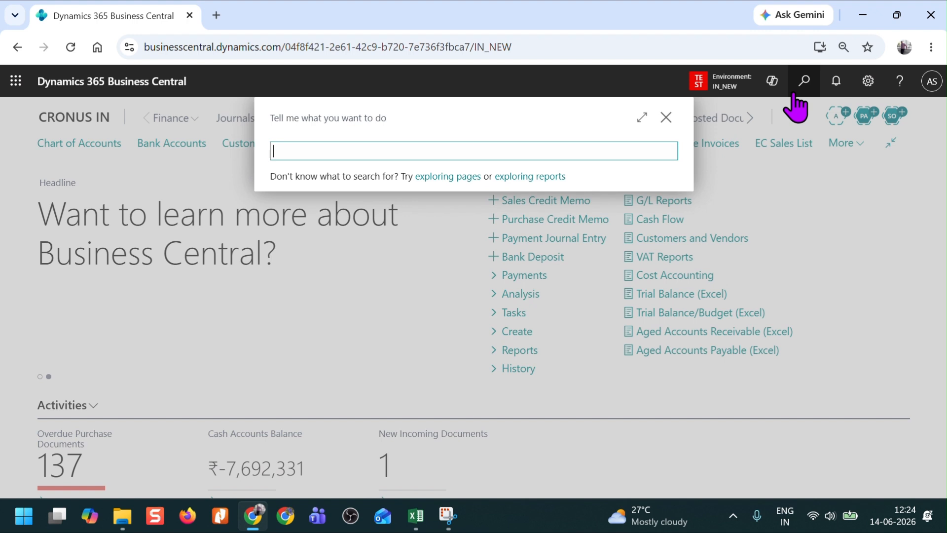
pyautogui.write('gst recon com')
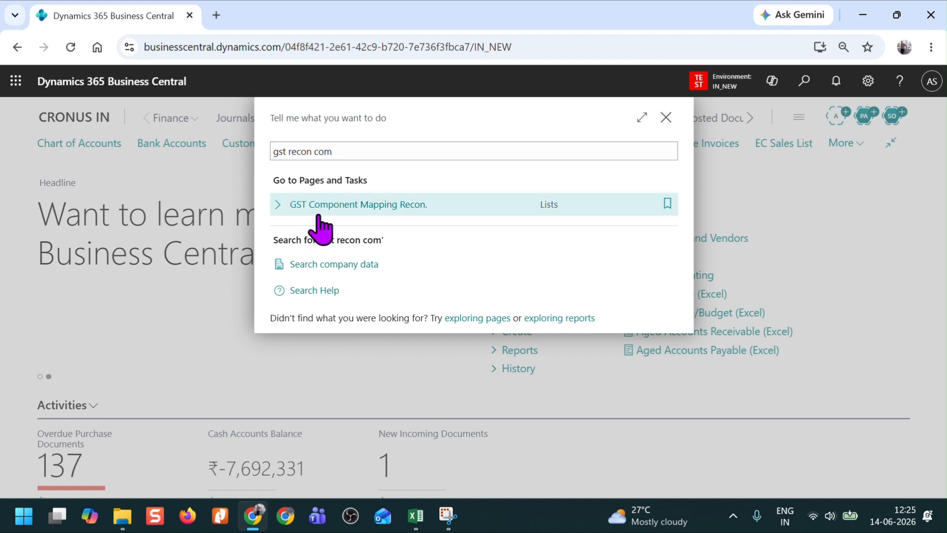
pyautogui.click(312, 222)
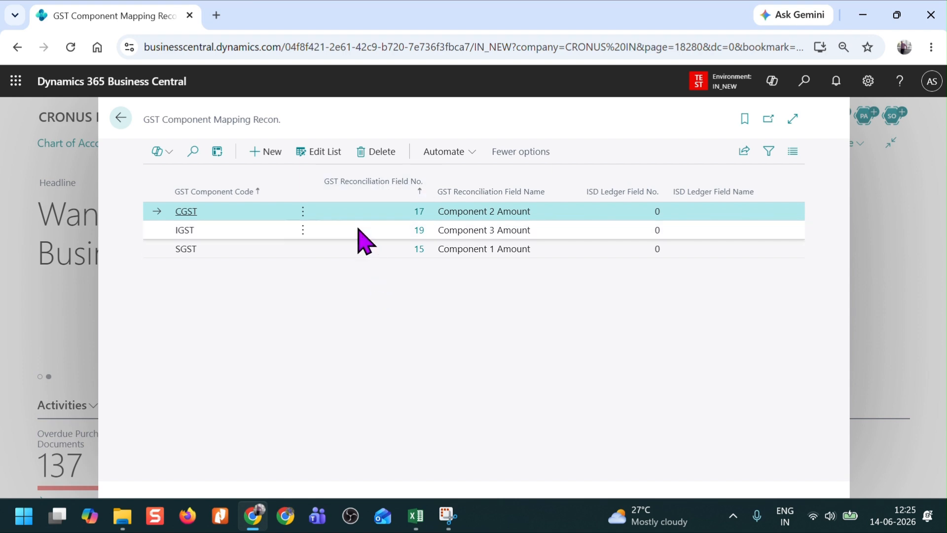
pyautogui.click(352, 249)
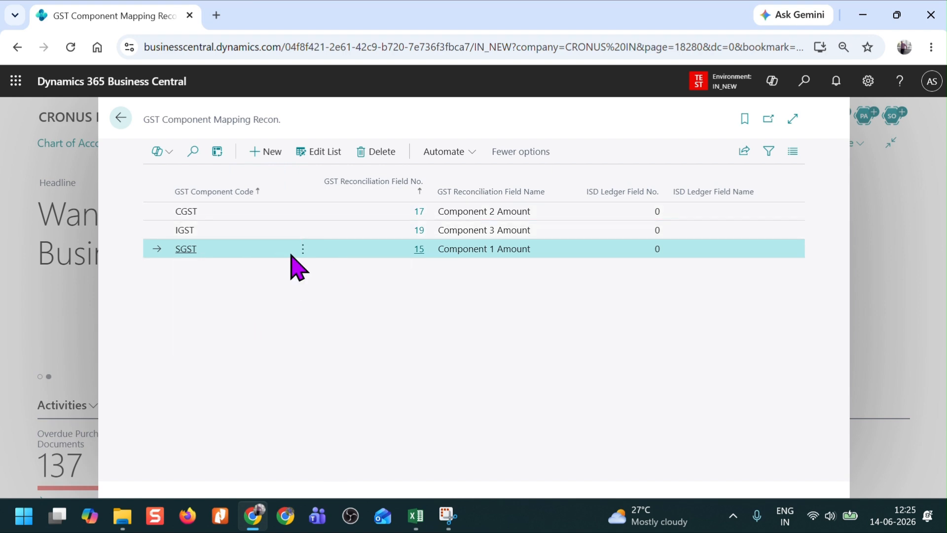
# Step: Add a blank mapping line, review the tax components available for its GST Component Code, and close the list without choosing one
pyautogui.click(268, 153)
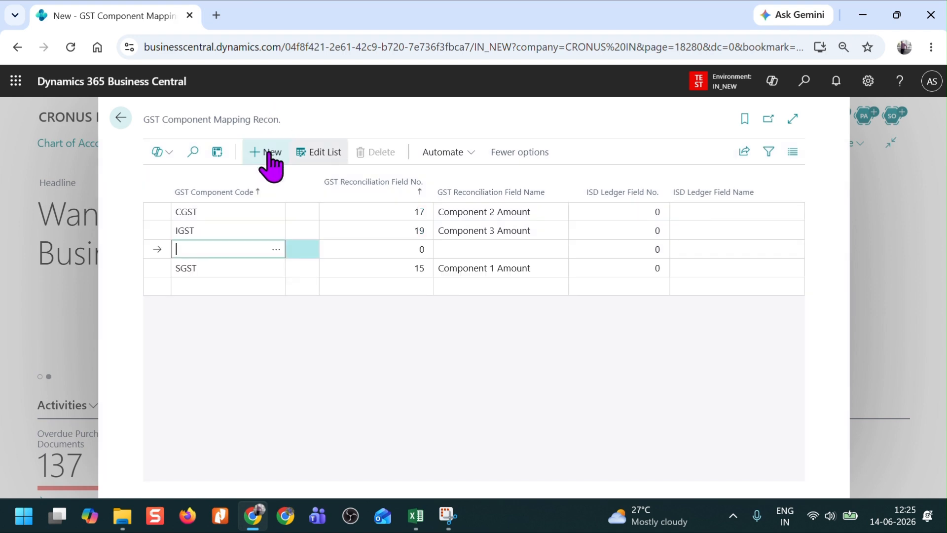
pyautogui.click(276, 249)
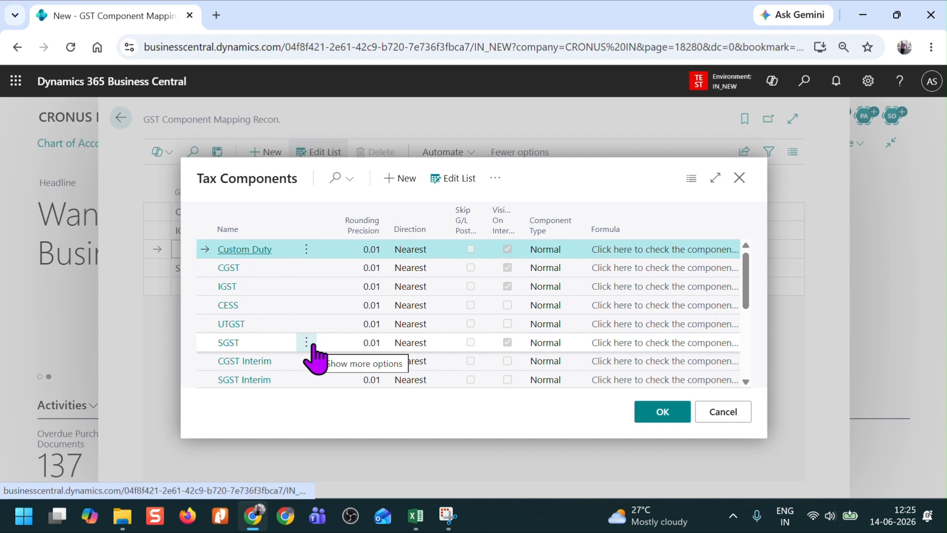
pyautogui.scroll(-5, 313, 357)
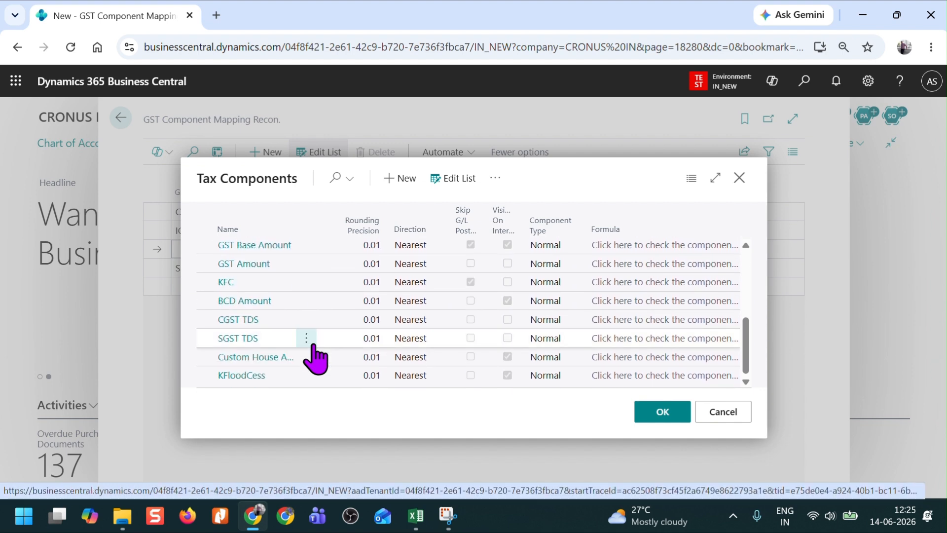
pyautogui.scroll(5, 306, 296)
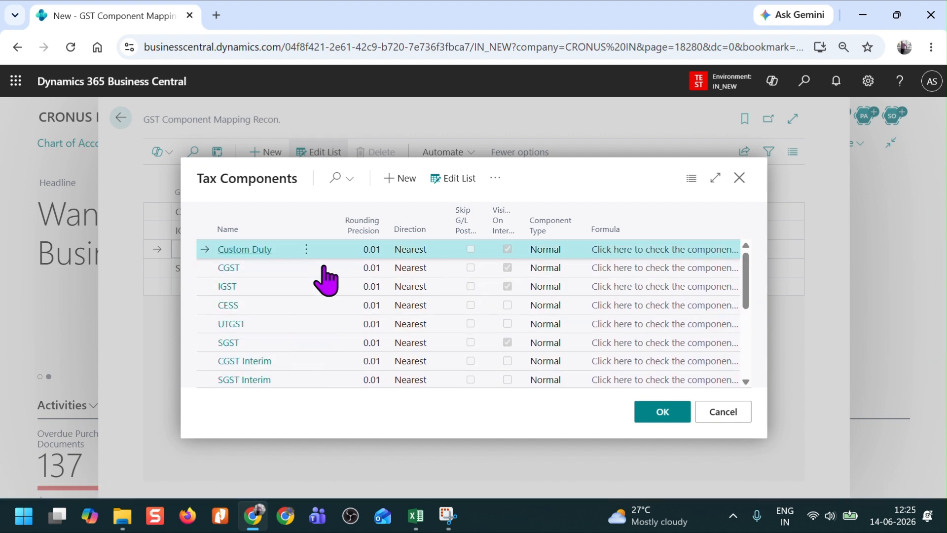
pyautogui.scroll(-5, 325, 281)
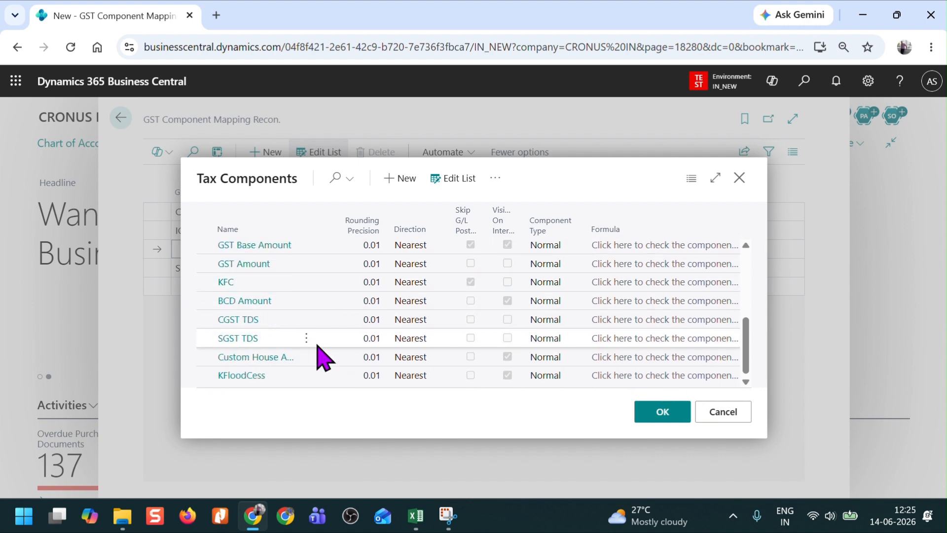
pyautogui.scroll(5, 254, 327)
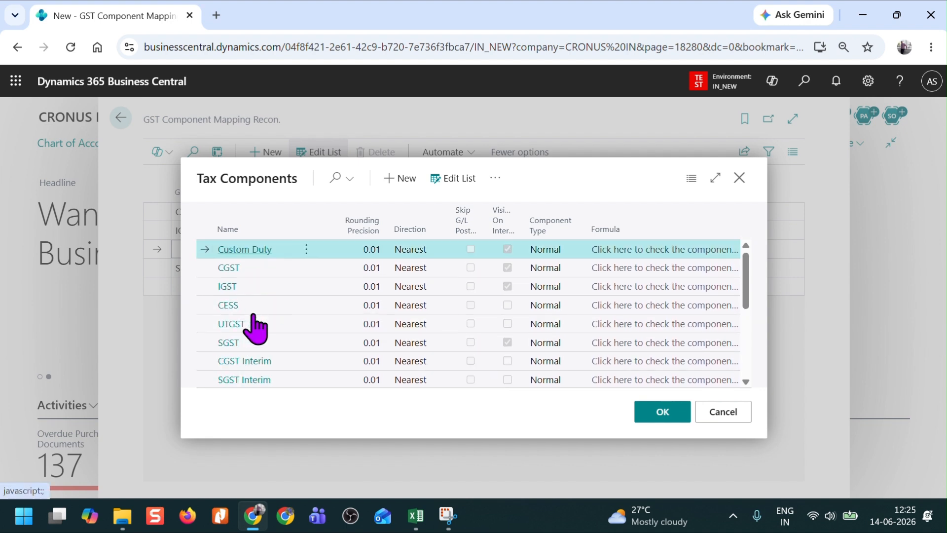
pyautogui.click(723, 411)
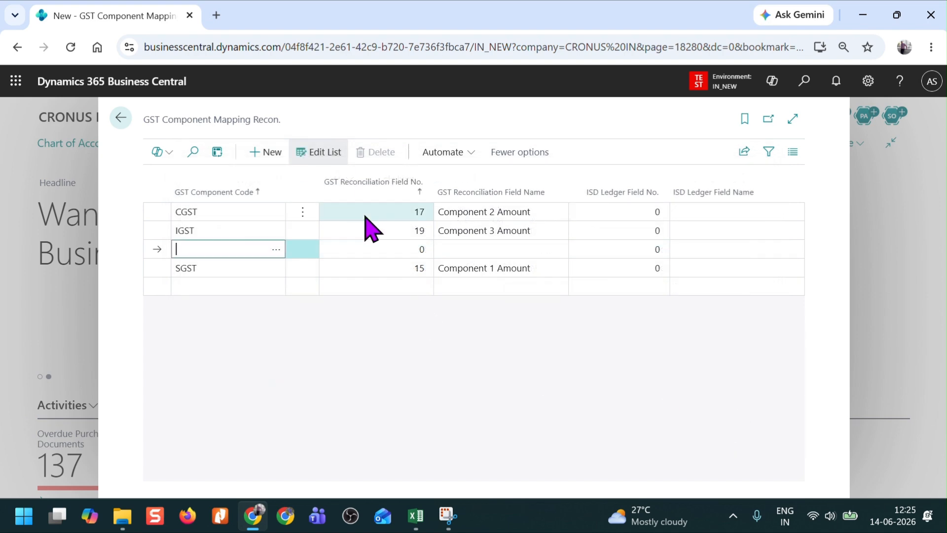
# Step: Check the lookup for the CGST line's GST Reconciliation Field No. without changing it, and return to the home page
pyautogui.click(426, 221)
pyautogui.click(418, 220)
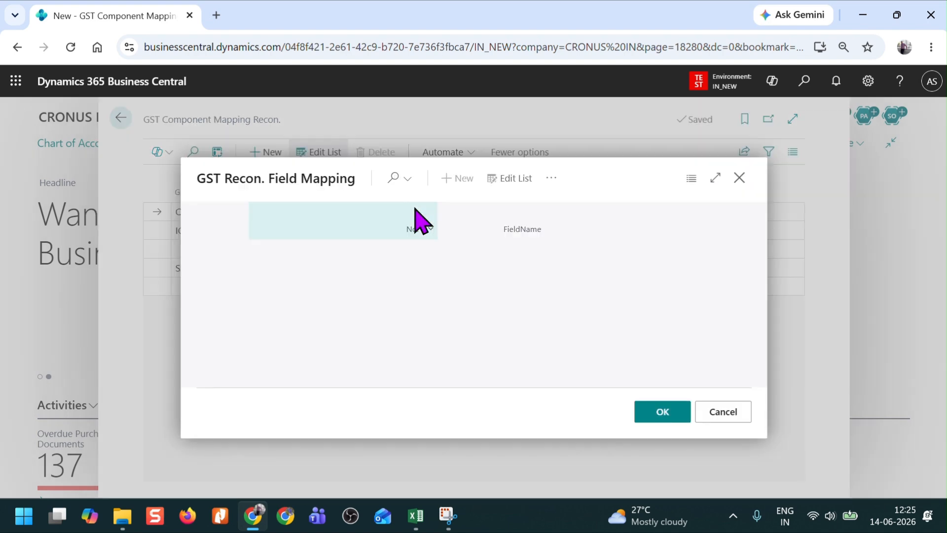
pyautogui.click(724, 414)
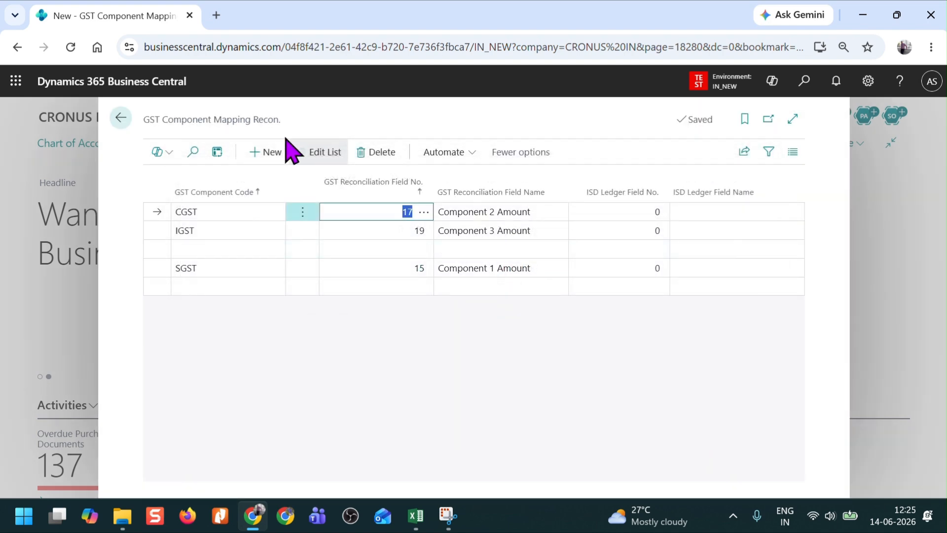
pyautogui.click(121, 119)
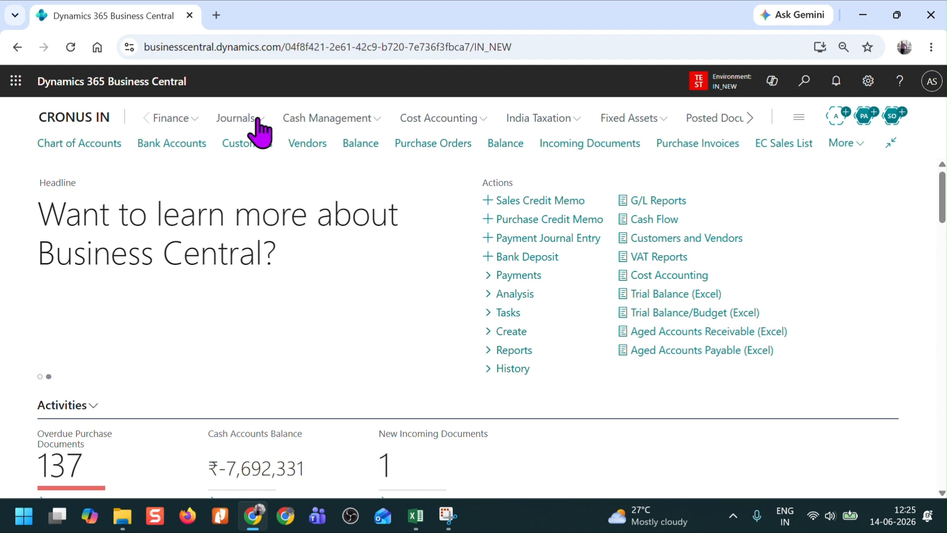
# Step: Find the GST reconciliation list through the page search, view it, and return to the home page
pyautogui.click(798, 92)
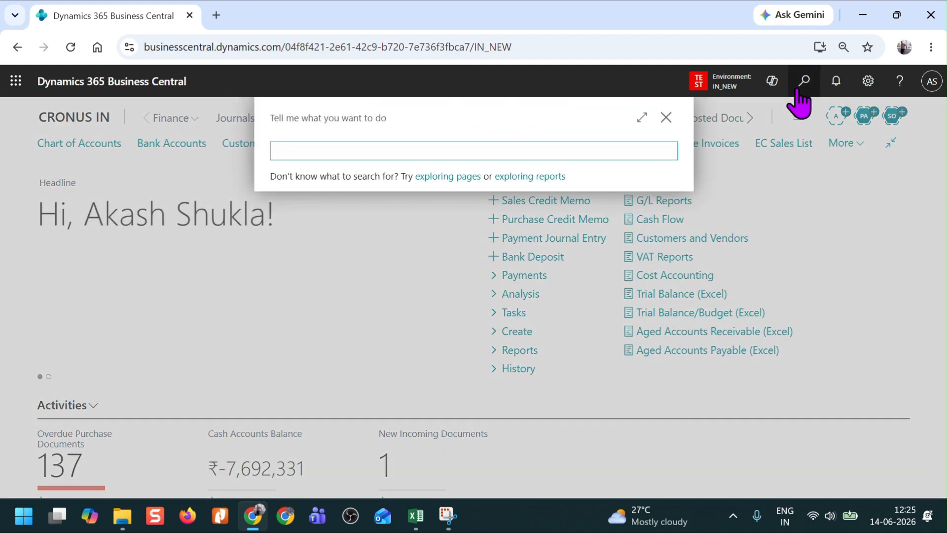
pyautogui.write('gst recon')
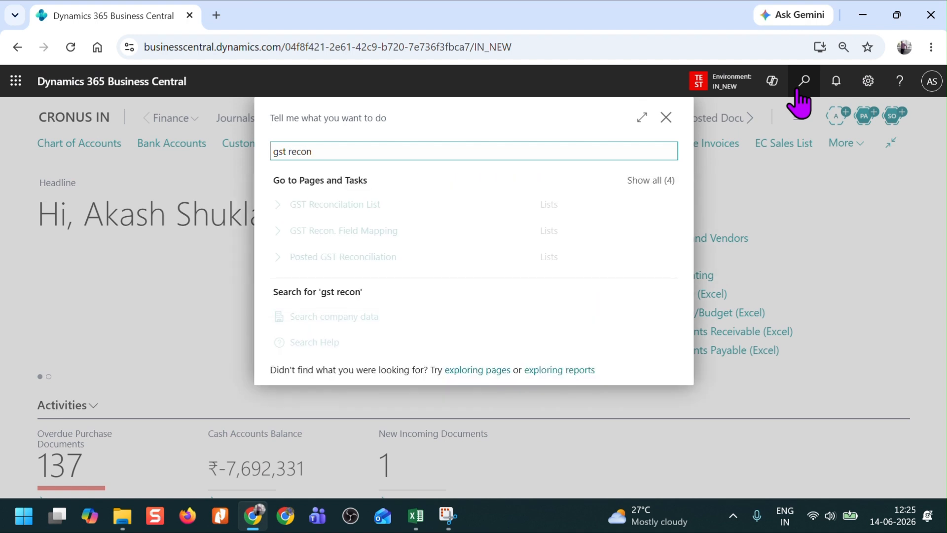
pyautogui.write('ci')
pyautogui.click(314, 202)
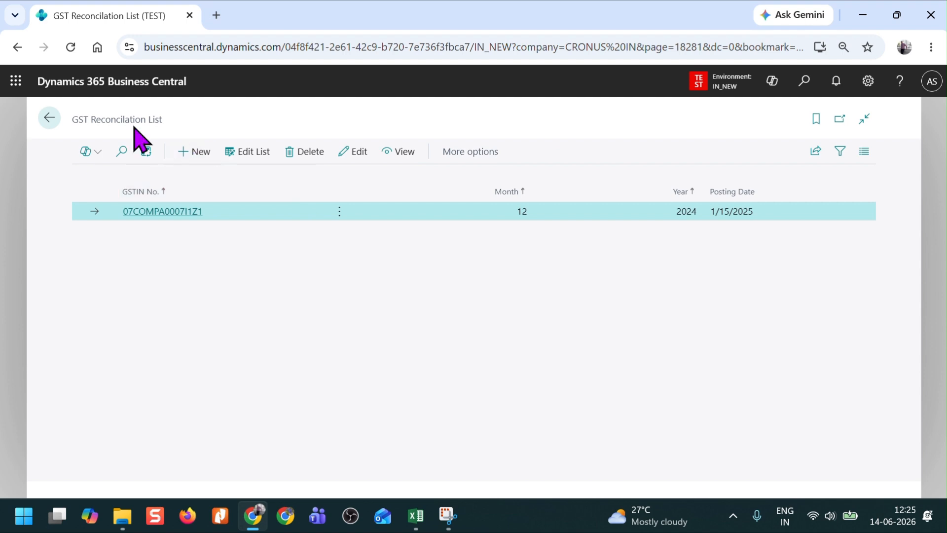
pyautogui.click(48, 119)
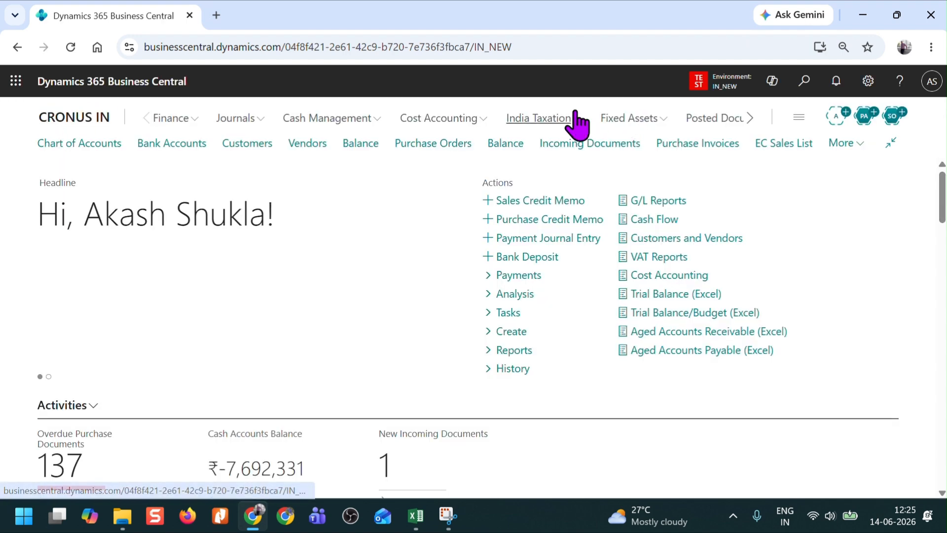
# Step: Open GST Reconciliation from the Goods and Services Tax periodic activities under India Taxation and create a new reconciliation
pyautogui.click(569, 124)
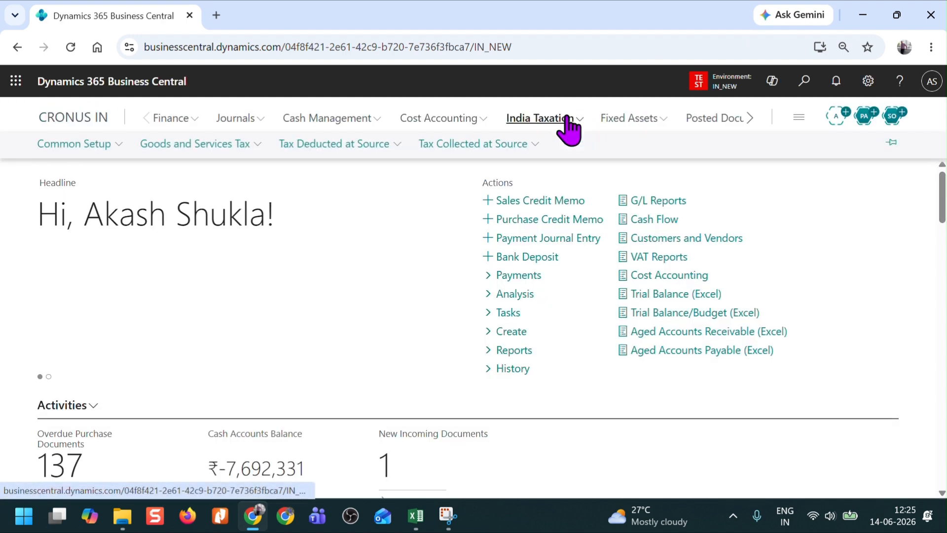
pyautogui.click(217, 150)
pyautogui.click(232, 225)
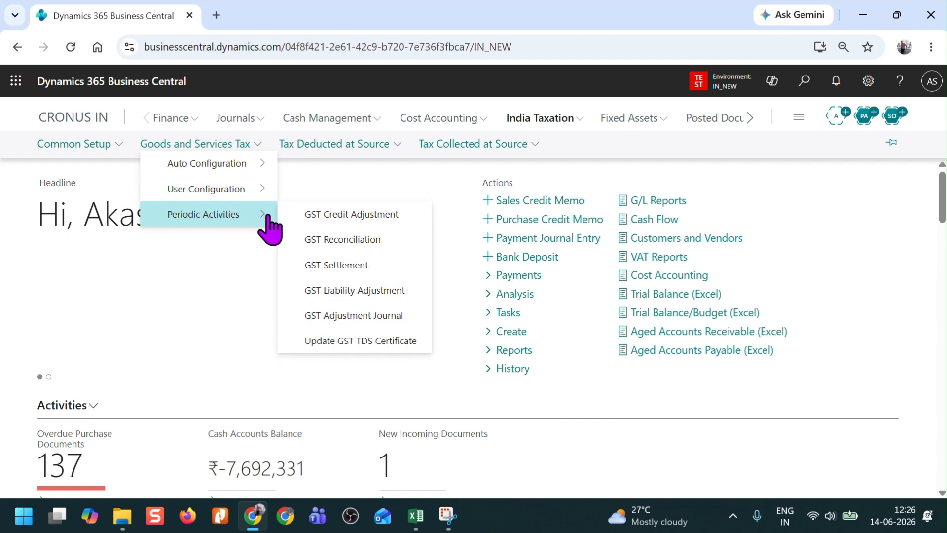
pyautogui.click(367, 248)
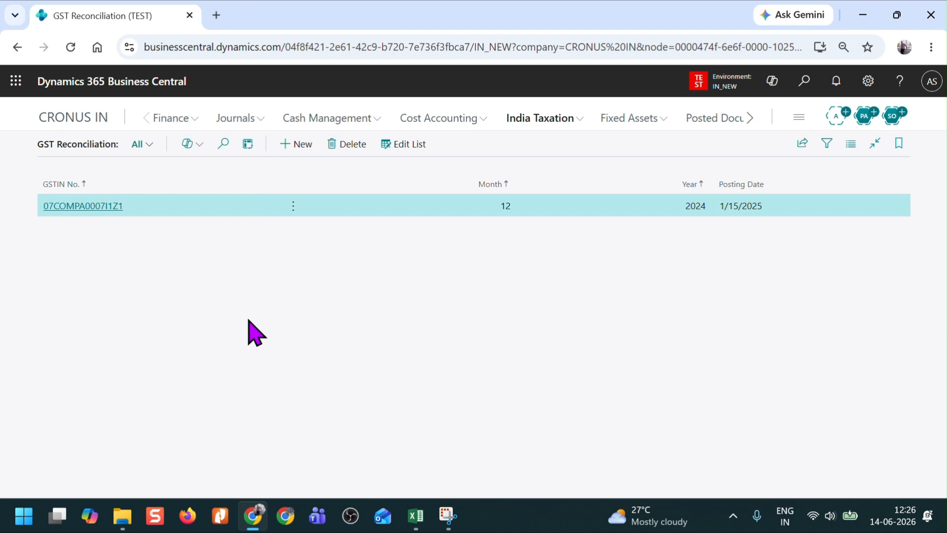
pyautogui.click(292, 144)
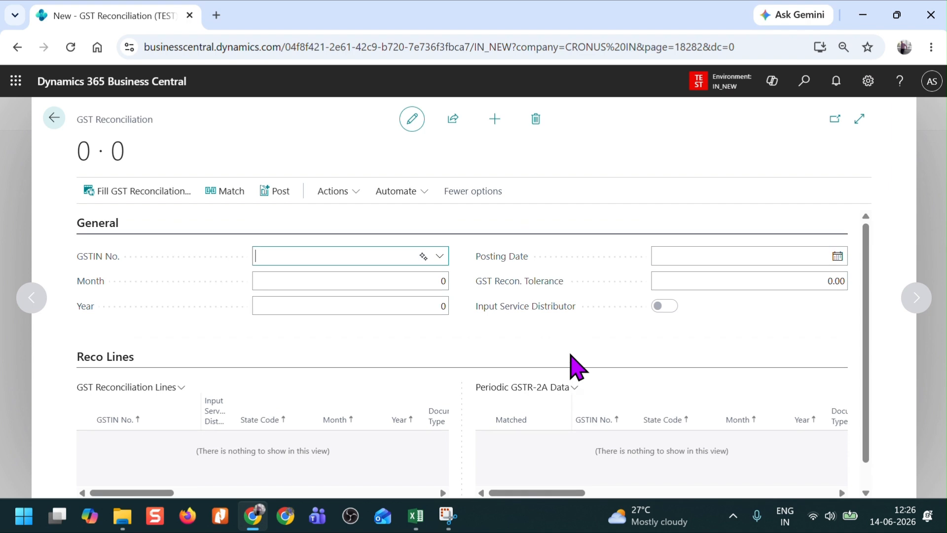
# Step: Fill in the new reconciliation with the company GSTIN ending in Z2, month 5 and year 2025
pyautogui.scroll(-1, 577, 367)
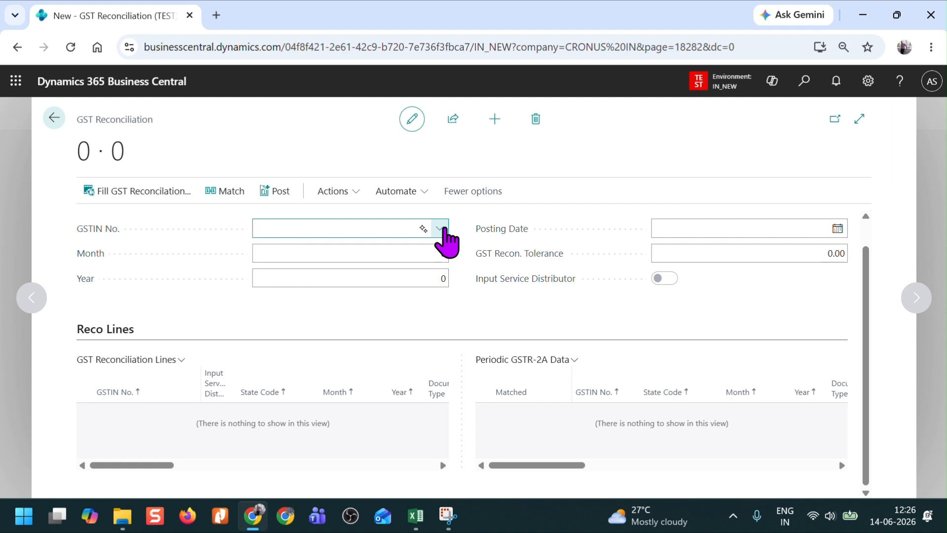
pyautogui.click(439, 228)
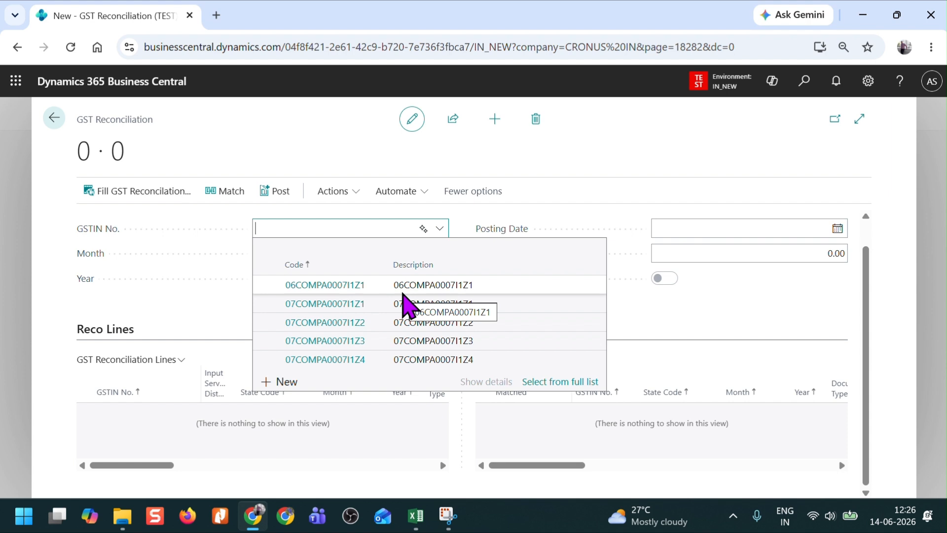
pyautogui.click(397, 323)
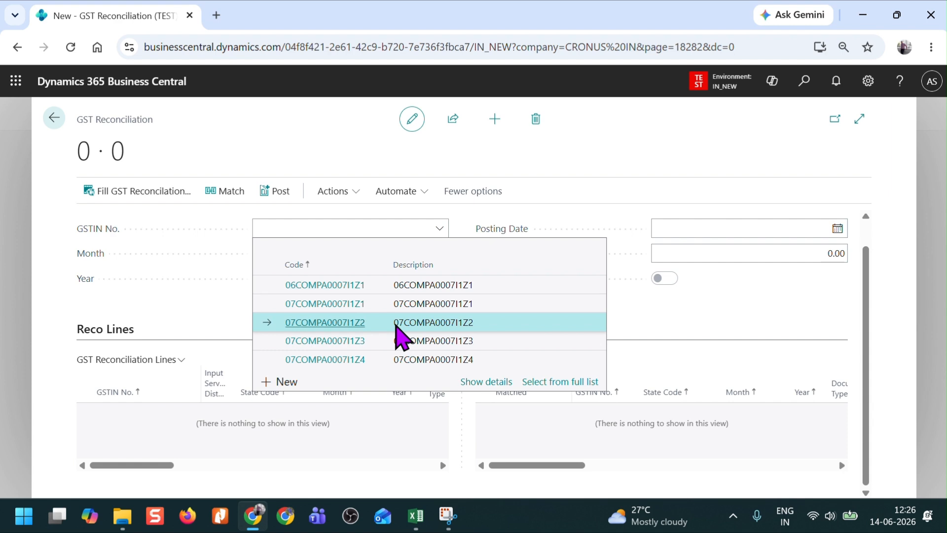
pyautogui.press('Tab')
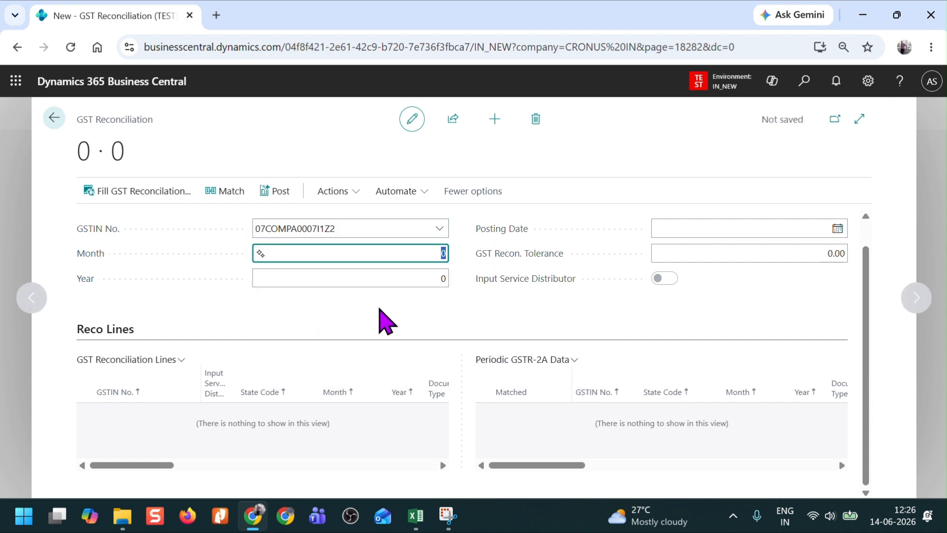
pyautogui.write('6')
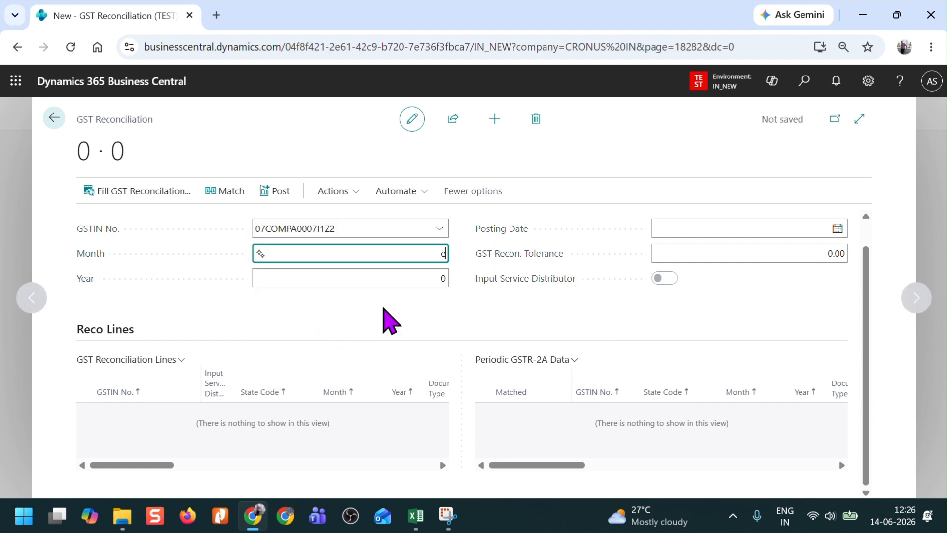
pyautogui.write('5')
pyautogui.press('BackSpace')
pyautogui.press('BackSpace')
pyautogui.write('5')
pyautogui.press('Tab')
pyautogui.write('2025')
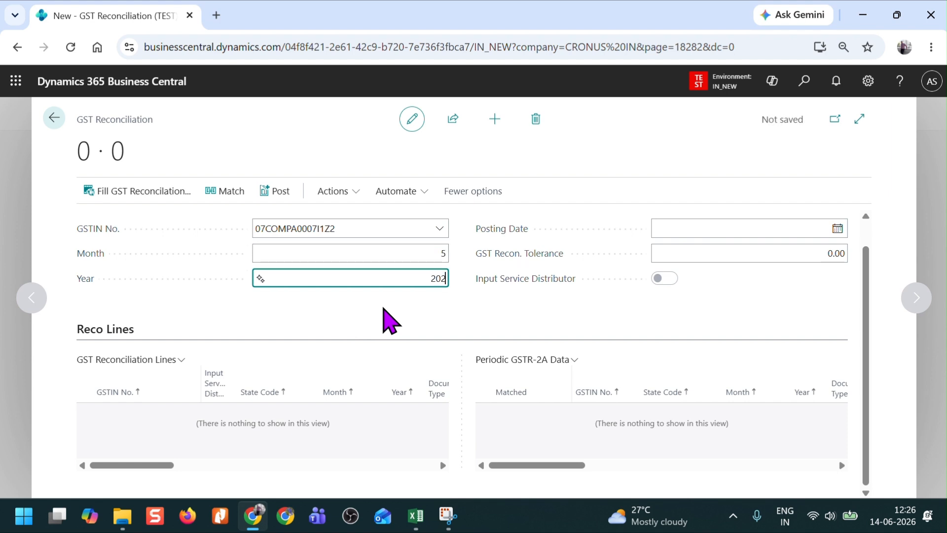
pyautogui.press('Tab')
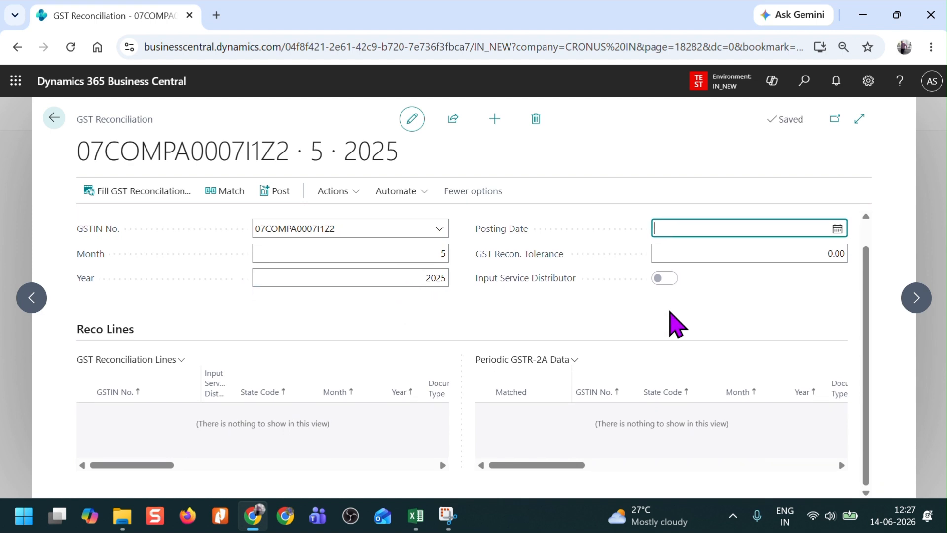
# Step: Set the reconciliation's Posting Date to 6/15/2025
pyautogui.write('06')
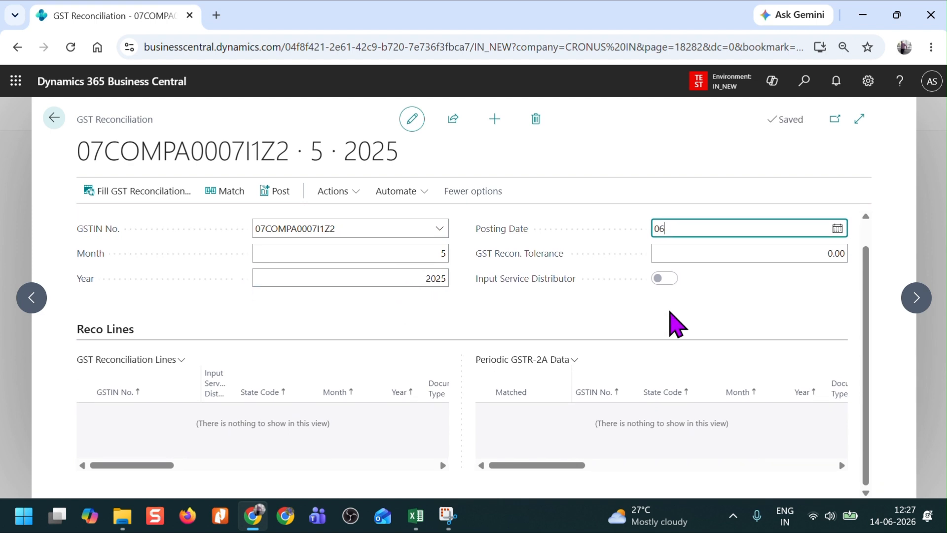
pyautogui.write('152025')
pyautogui.press('Tab')
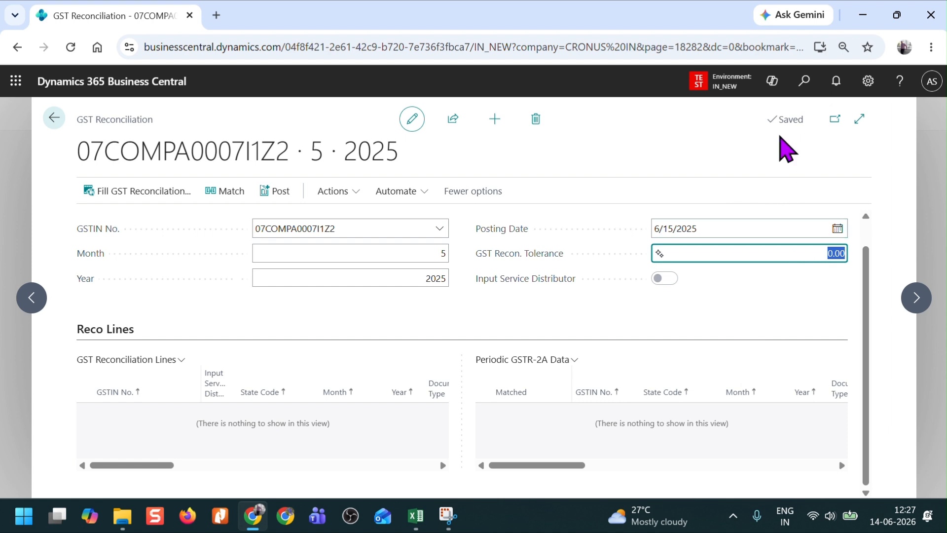
# Step: Search for "general led" and open the General Ledger Setup page
pyautogui.click(805, 86)
pyautogui.write('general ed')
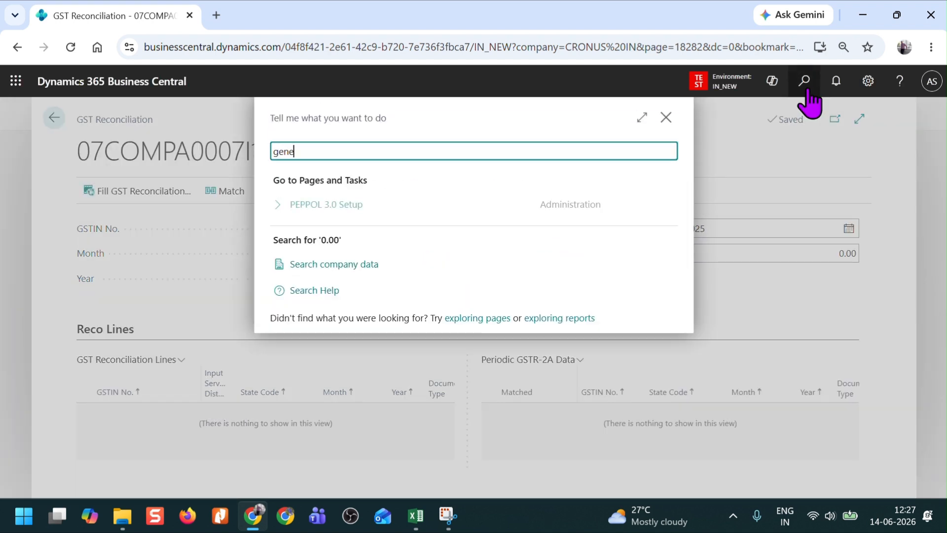
pyautogui.press('BackSpace')
pyautogui.press('BackSpace')
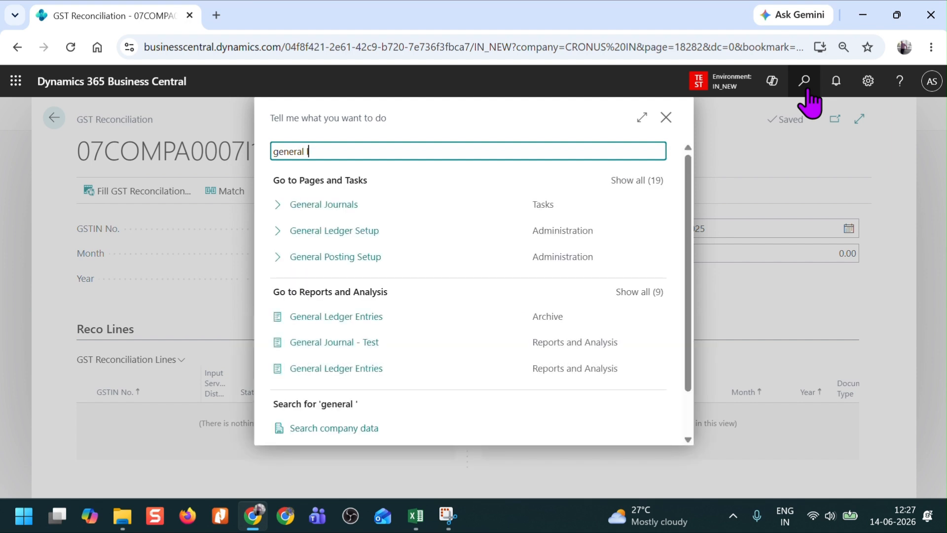
pyautogui.write('led')
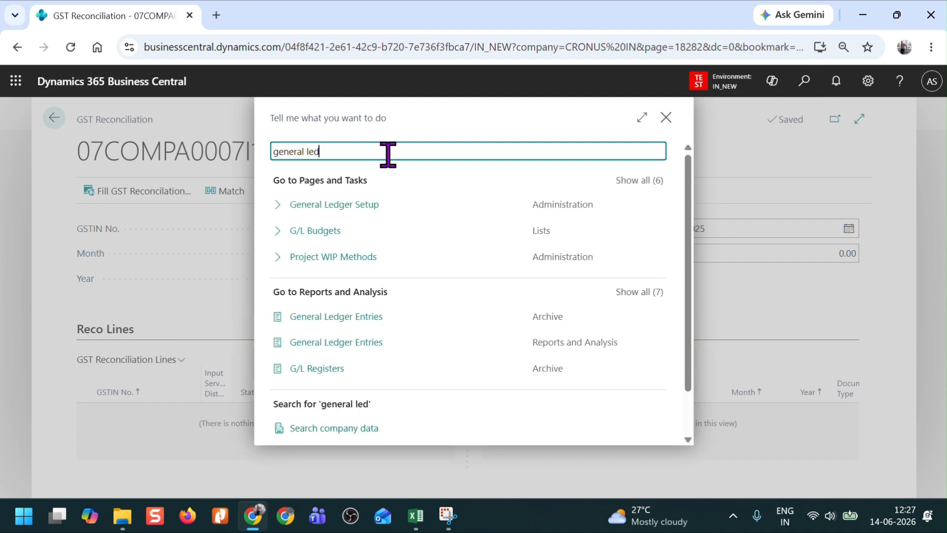
pyautogui.click(332, 211)
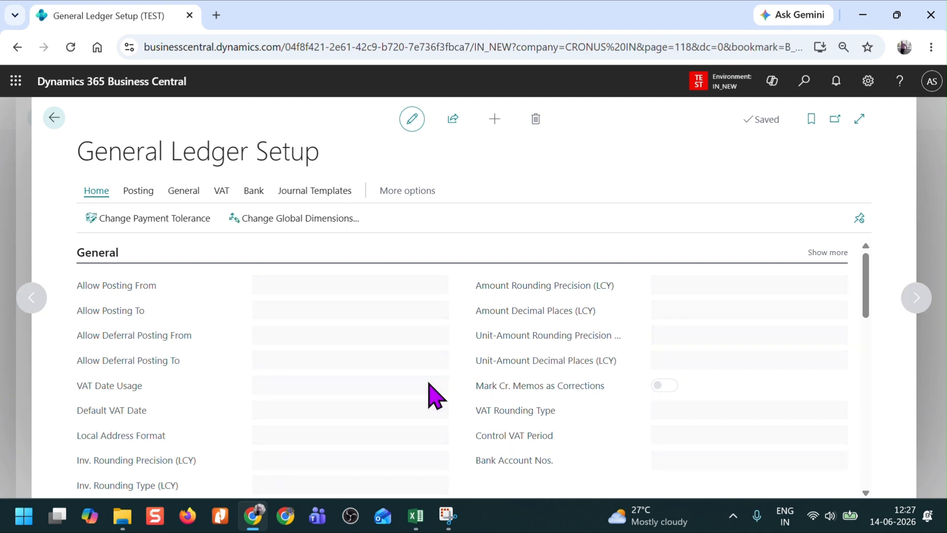
# Step: Examine the GST Recon. Tolerance setting in General Ledger Setup and return to the GST reconciliation
pyautogui.scroll(-5, 433, 394)
pyautogui.scroll(-5, 419, 392)
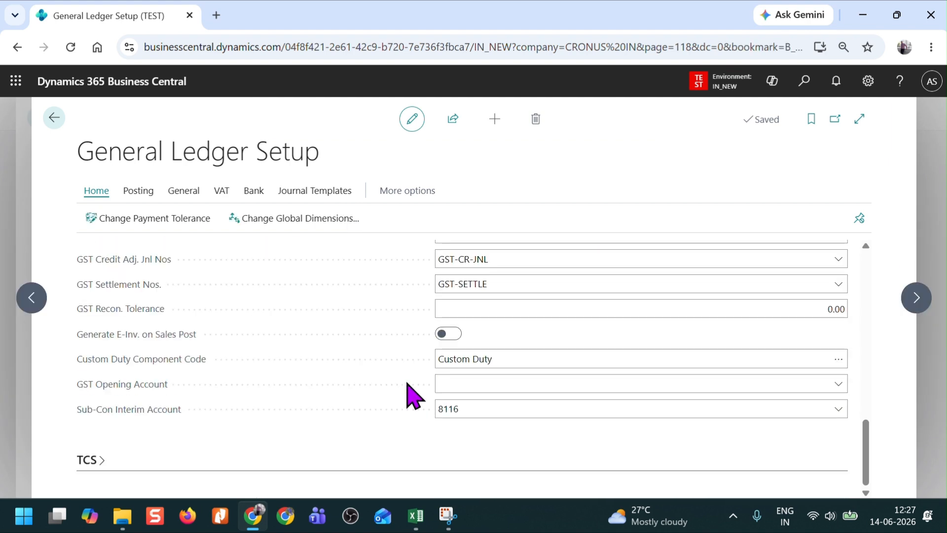
pyautogui.scroll(3, 201, 406)
pyautogui.scroll(-3, 302, 372)
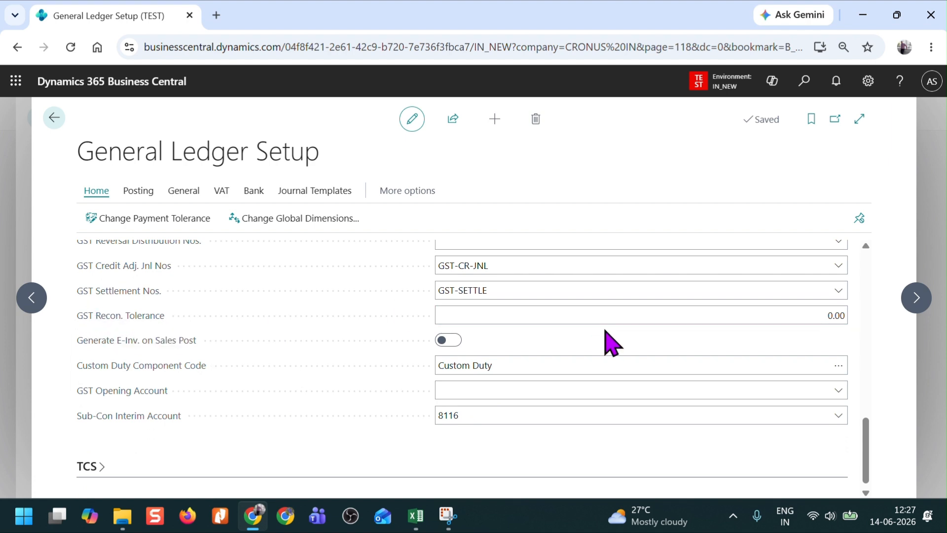
pyautogui.click(635, 314)
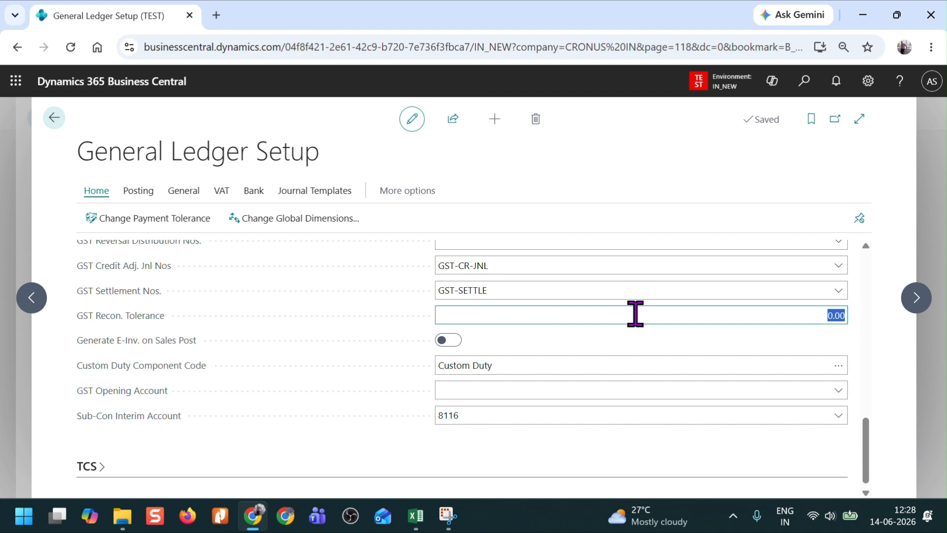
pyautogui.click(63, 119)
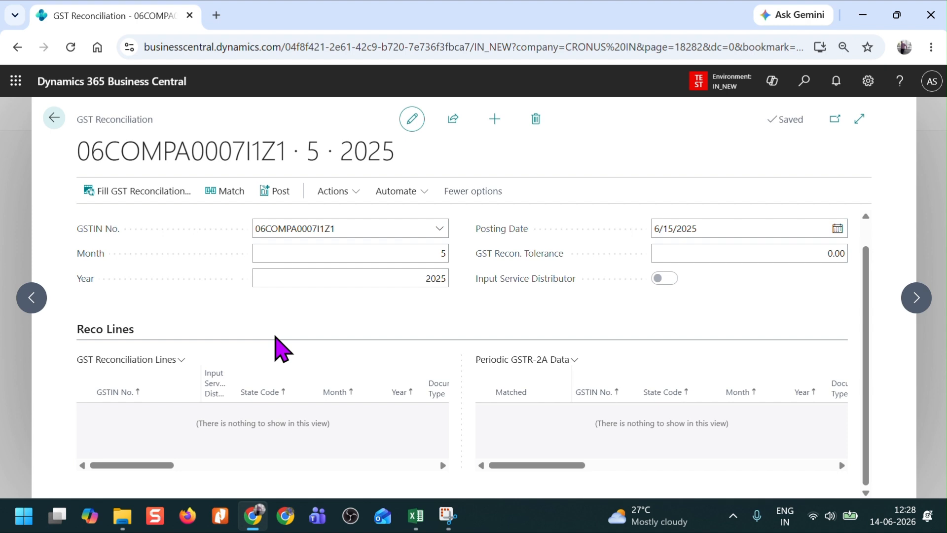
# Step: Fill the May 2025 GST reconciliation with its lines and look through their columns
pyautogui.click(141, 189)
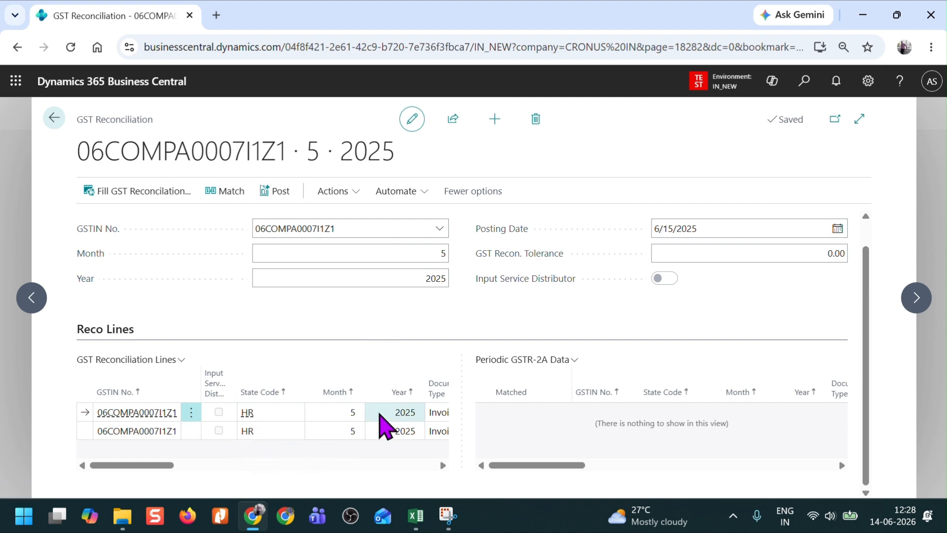
pyautogui.hscroll(2, 331, 430)
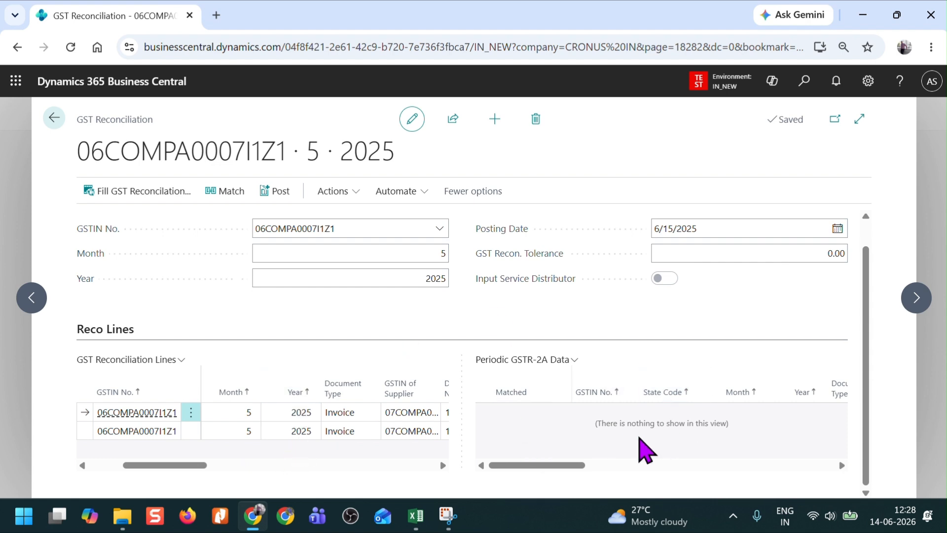
pyautogui.hscroll(-3, 269, 451)
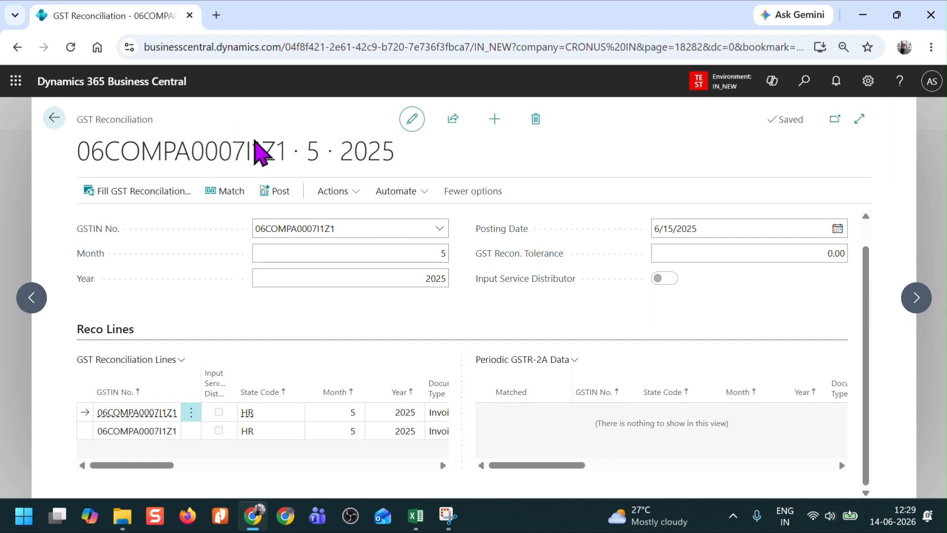
# Step: Look at the Import GSTR-2A function and at the supplier invoice data in the GST Recon file workbook in Excel
pyautogui.click(351, 194)
pyautogui.moveTo(363, 221)
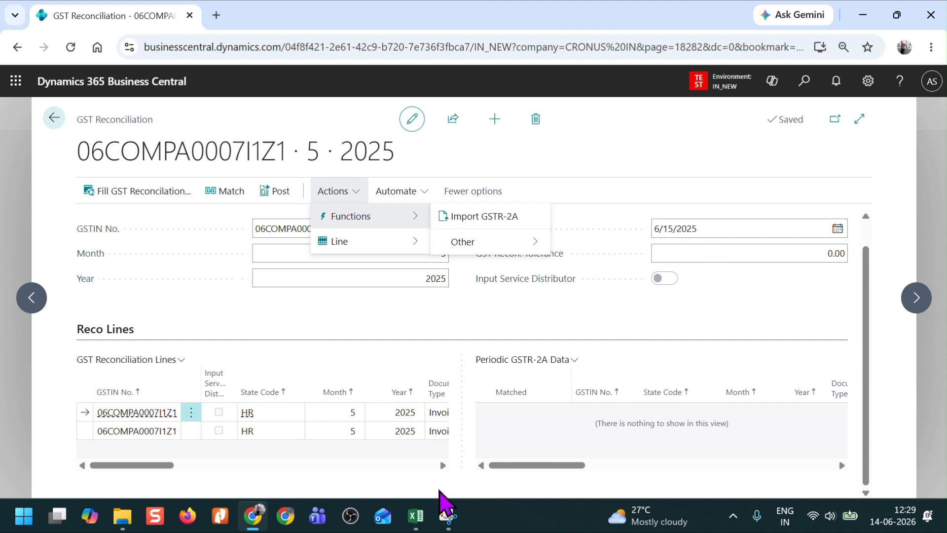
pyautogui.moveTo(418, 518)
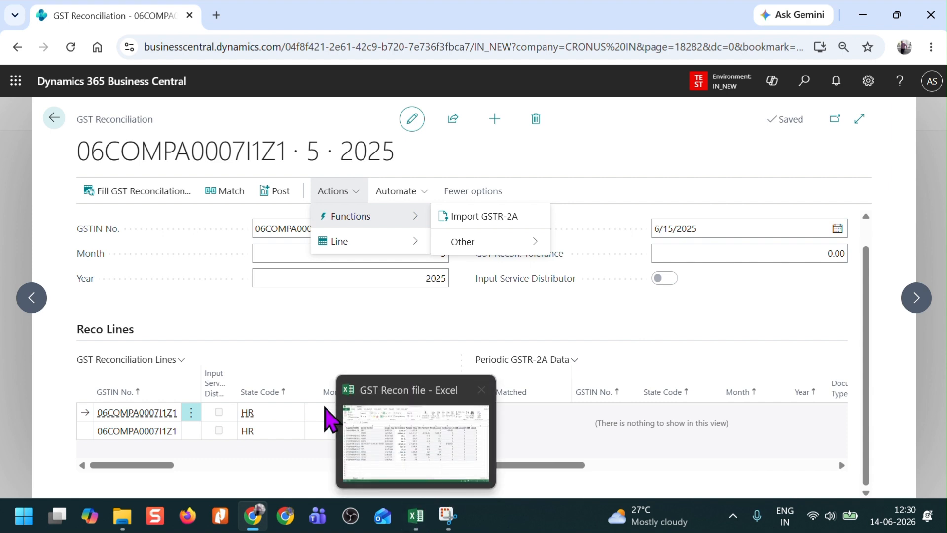
pyautogui.click(432, 461)
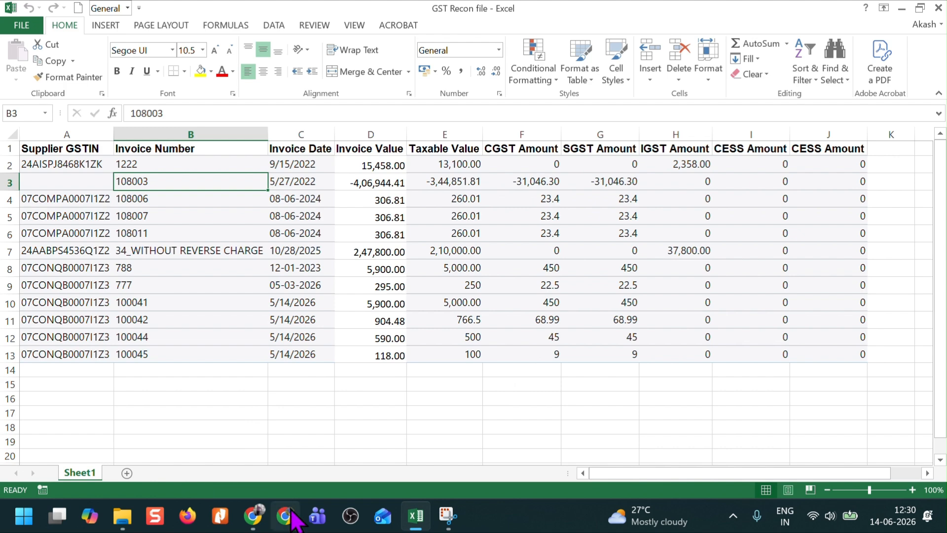
pyautogui.click(252, 515)
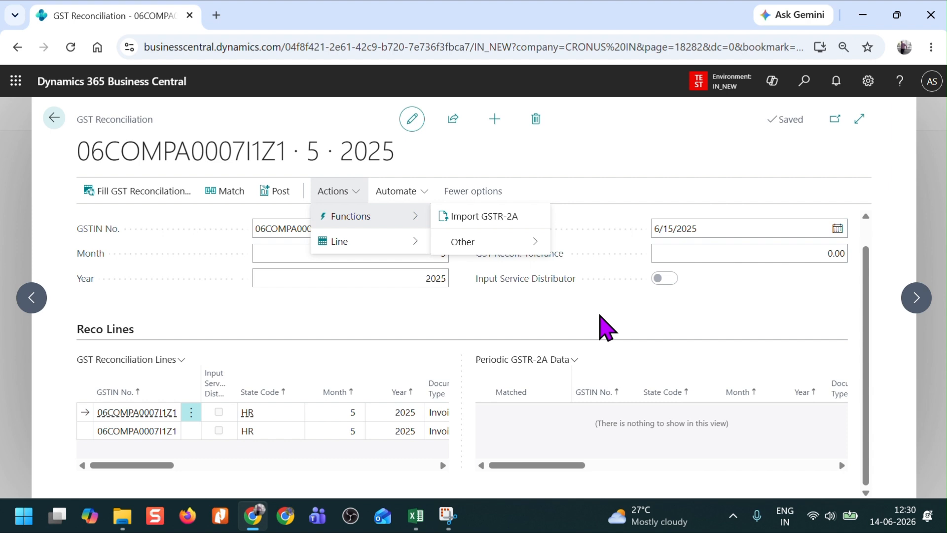
pyautogui.click(274, 446)
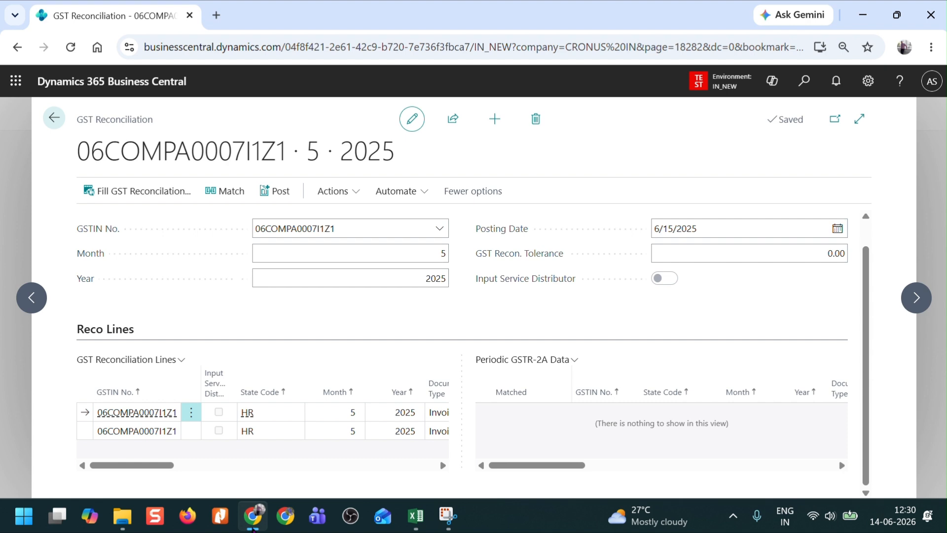
# Step: Open the GST Recon - Rapid Start workbook from Downloads and examine all columns of its Periodic GSTR-2A Data table
pyautogui.click(122, 515)
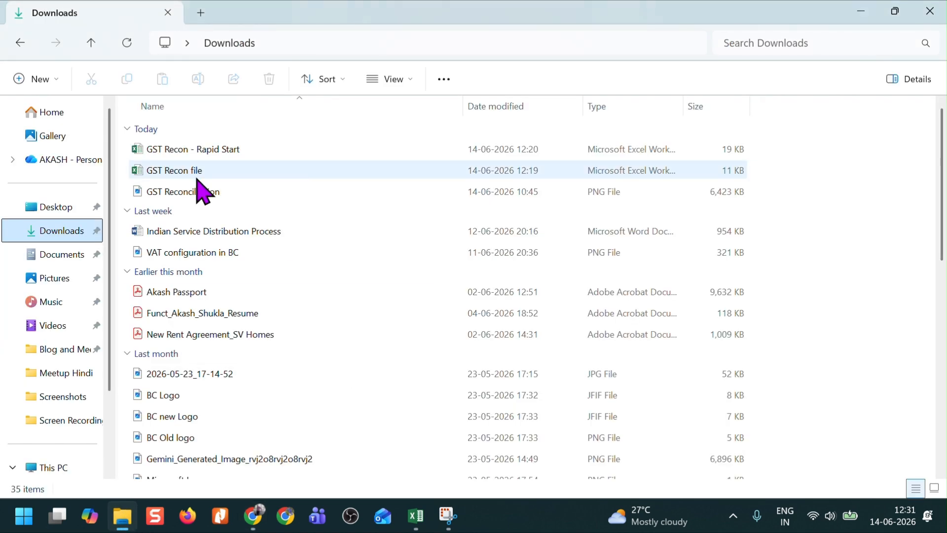
pyautogui.doubleClick(217, 151)
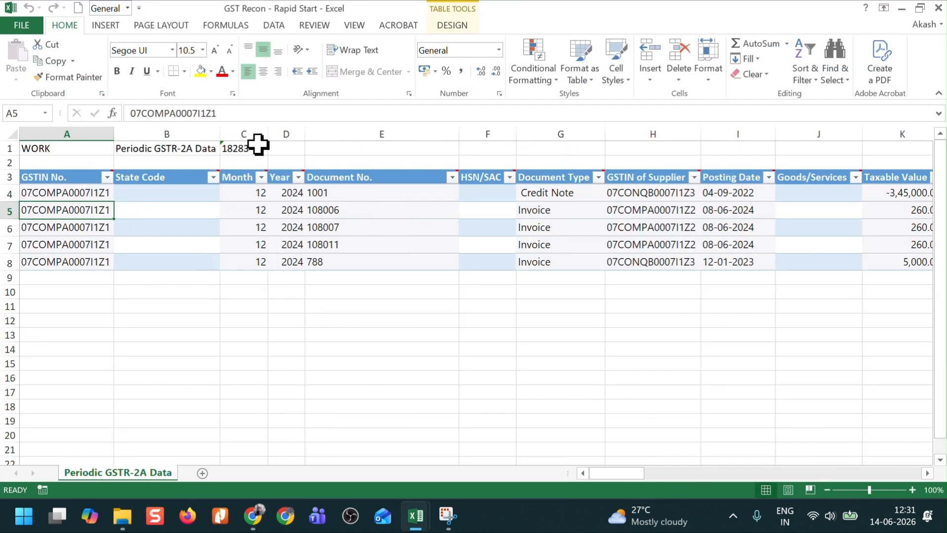
pyautogui.click(338, 333)
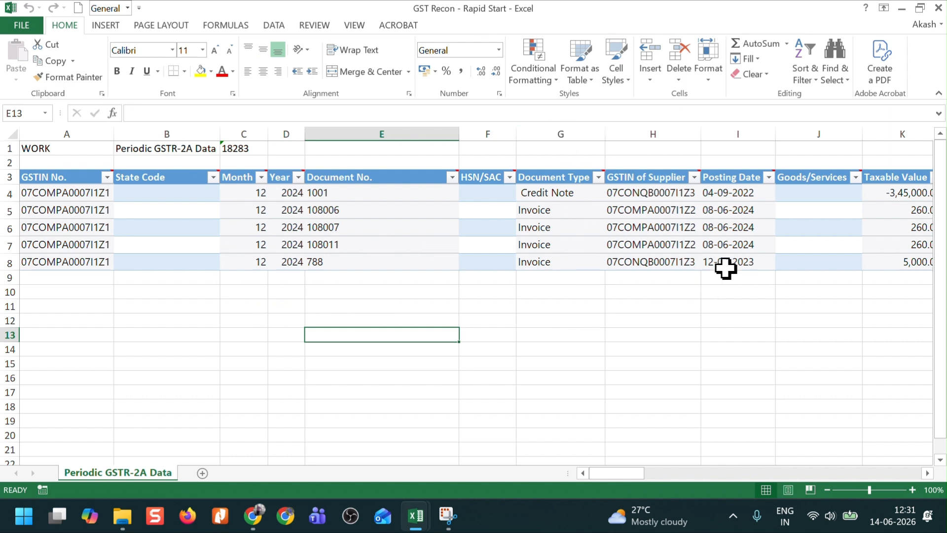
pyautogui.press('Right')
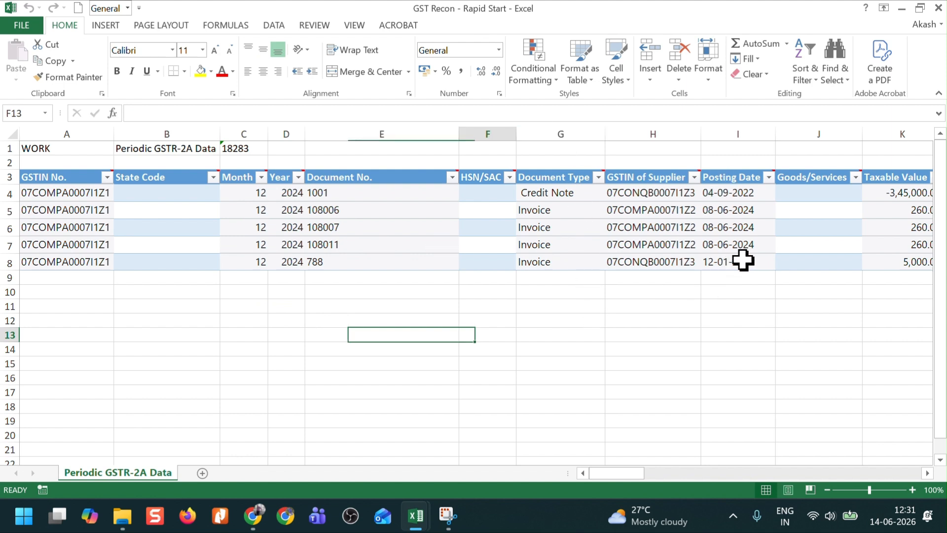
pyautogui.press('Right')
pyautogui.press('Right')
pyautogui.press('Right')
pyautogui.press('Right')
pyautogui.press('Right')
pyautogui.press('Right')
pyautogui.press('Right')
pyautogui.press('Right')
pyautogui.press('Right')
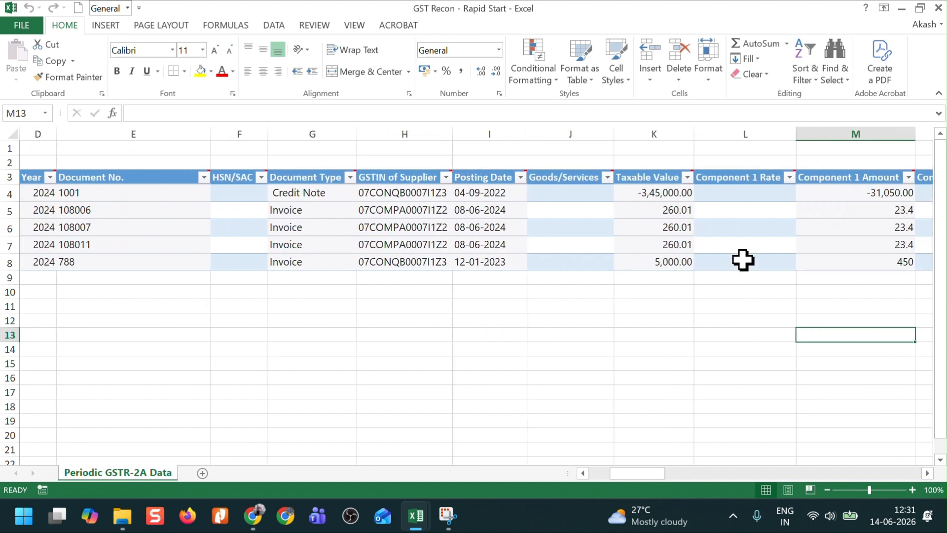
pyautogui.press('Right')
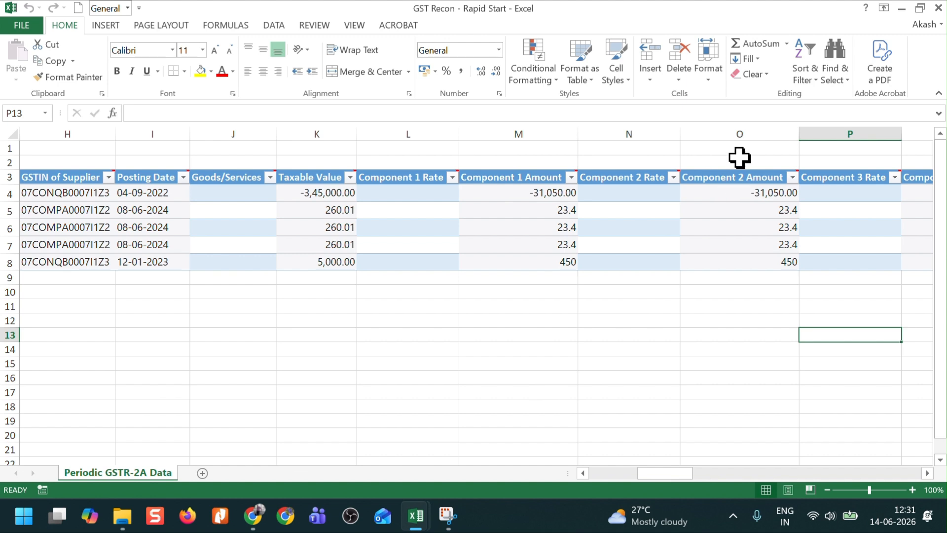
pyautogui.press('Right')
pyautogui.press('Right')
pyautogui.press('Right')
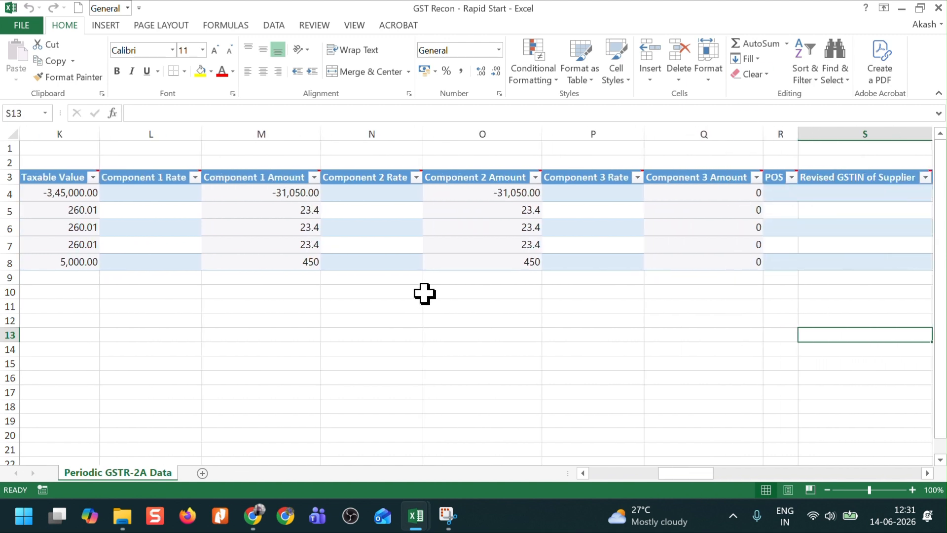
pyautogui.press('Left')
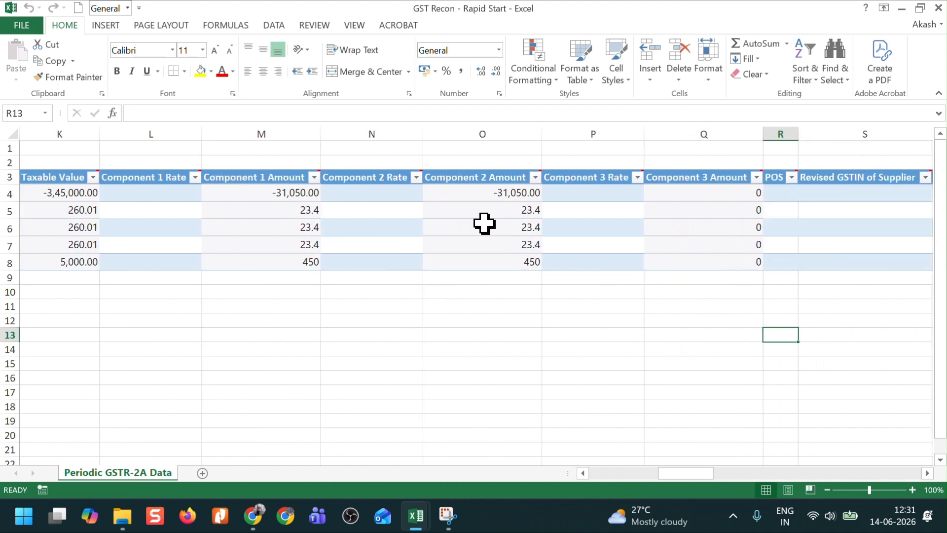
pyautogui.press('Left')
pyautogui.press('Left')
pyautogui.press('Left')
pyautogui.press('Left')
pyautogui.press('Left')
pyautogui.press('Left')
pyautogui.press('Left')
pyautogui.press('Left')
pyautogui.press('Left')
pyautogui.press('Left')
pyautogui.press('Left')
pyautogui.press('Left')
pyautogui.press('Left')
pyautogui.press('Left')
pyautogui.press('Left')
pyautogui.press('Left')
pyautogui.press('Left')
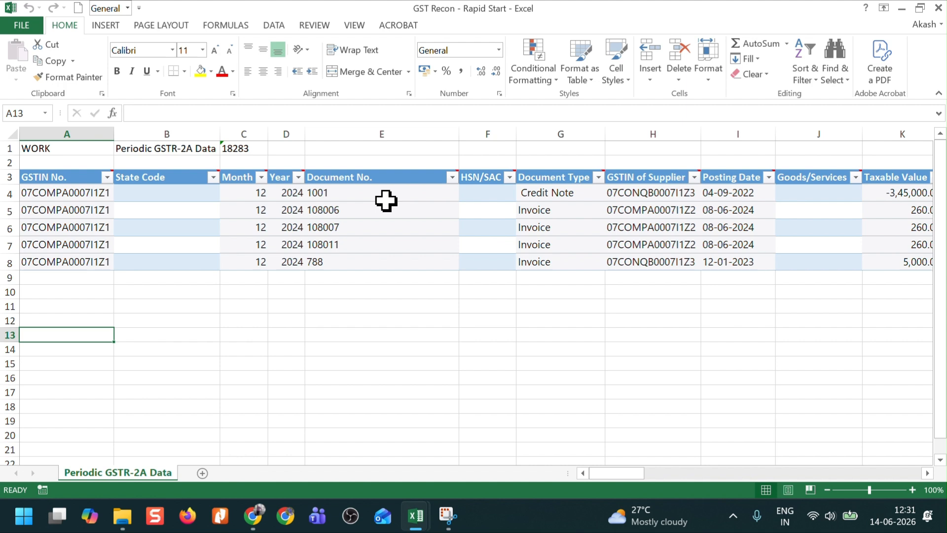
# Step: Switch back to Business Central, go to the December 2024 reconciliation and widen the GSTIN No. column in Periodic GSTR-2A Data
pyautogui.click(252, 515)
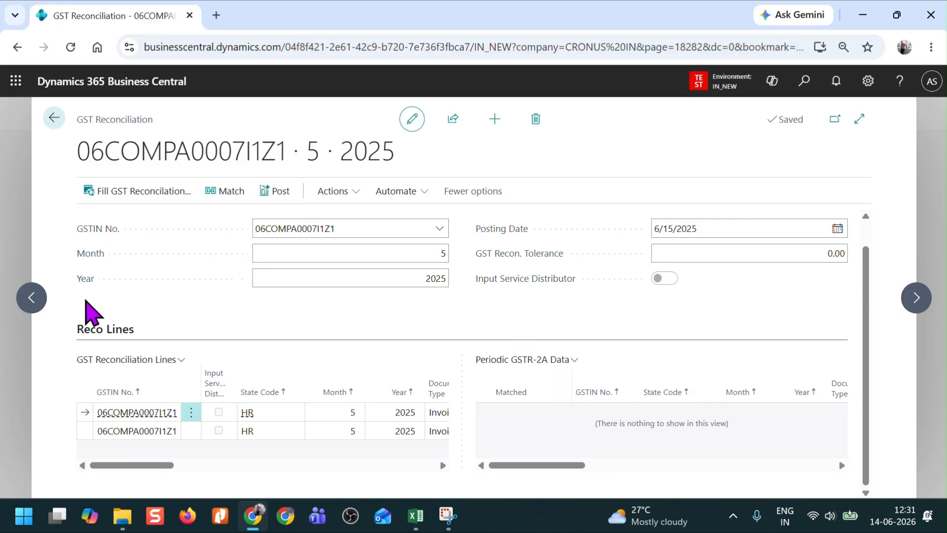
pyautogui.click(30, 297)
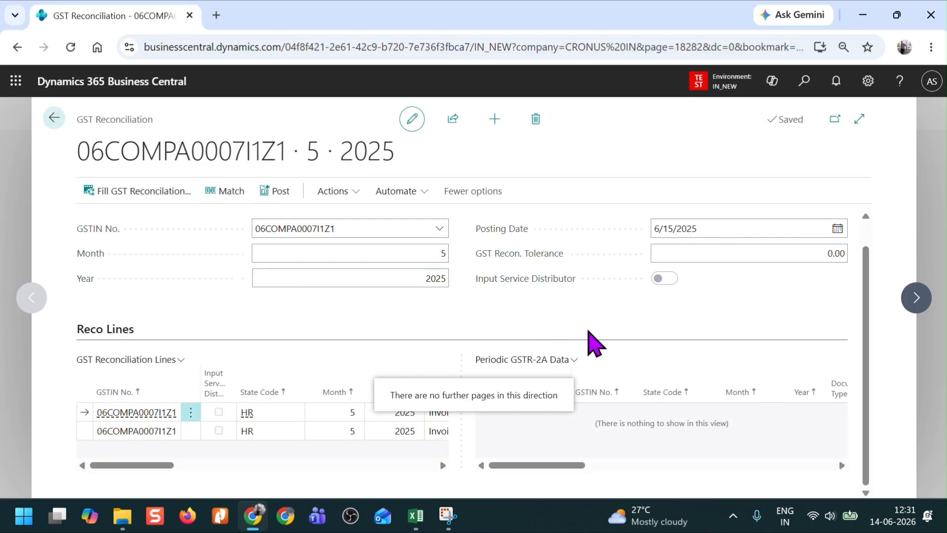
pyautogui.click(917, 301)
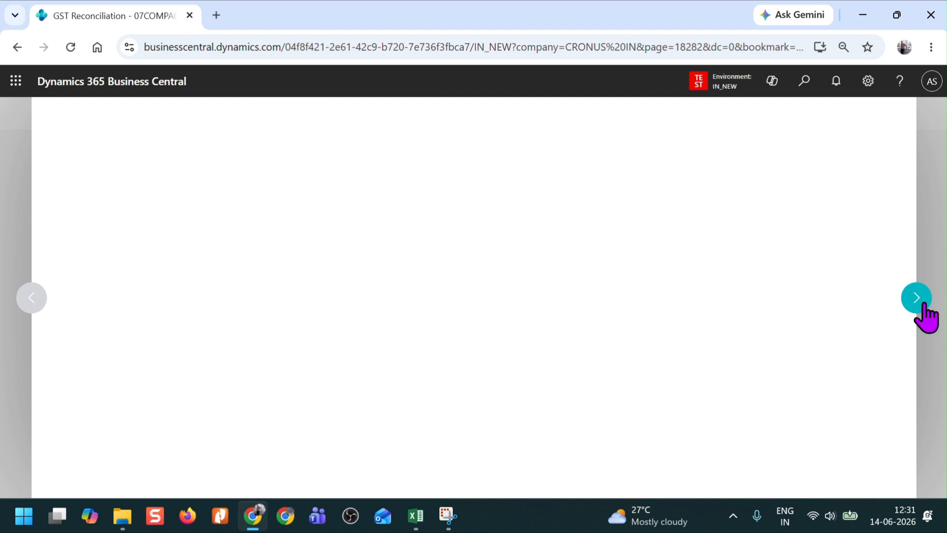
pyautogui.scroll(-2, 640, 317)
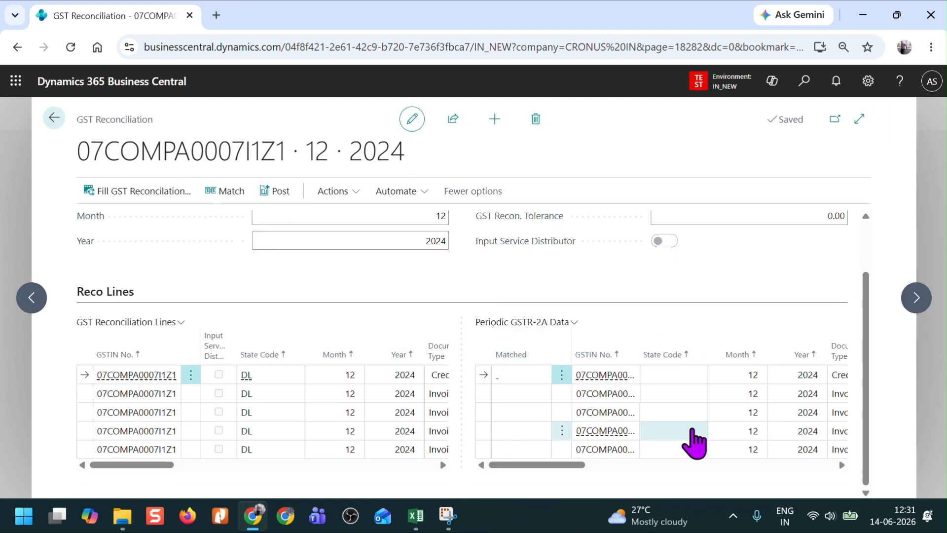
pyautogui.doubleClick(641, 345)
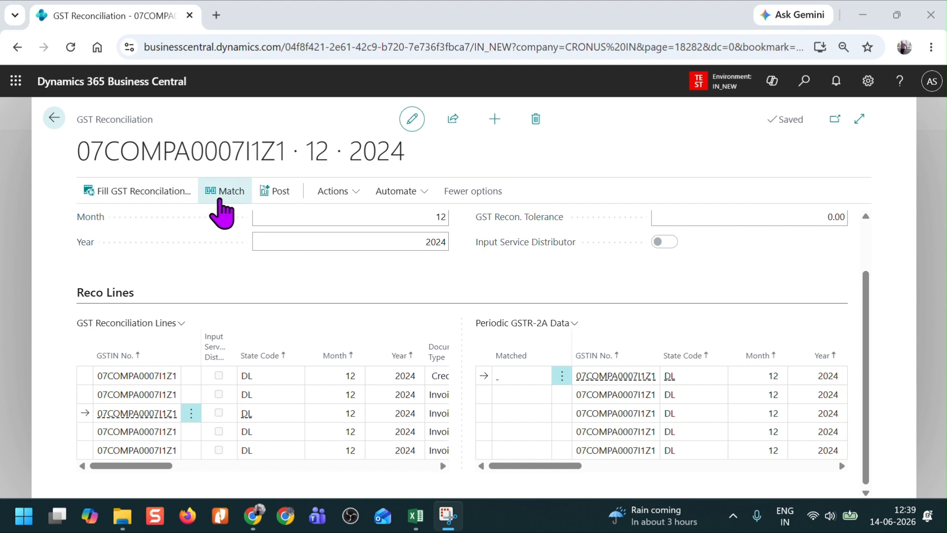
# Step: Match the December 2024 reconciliation lines with the Periodic GSTR-2A data and compare the entries in both lists
pyautogui.click(223, 194)
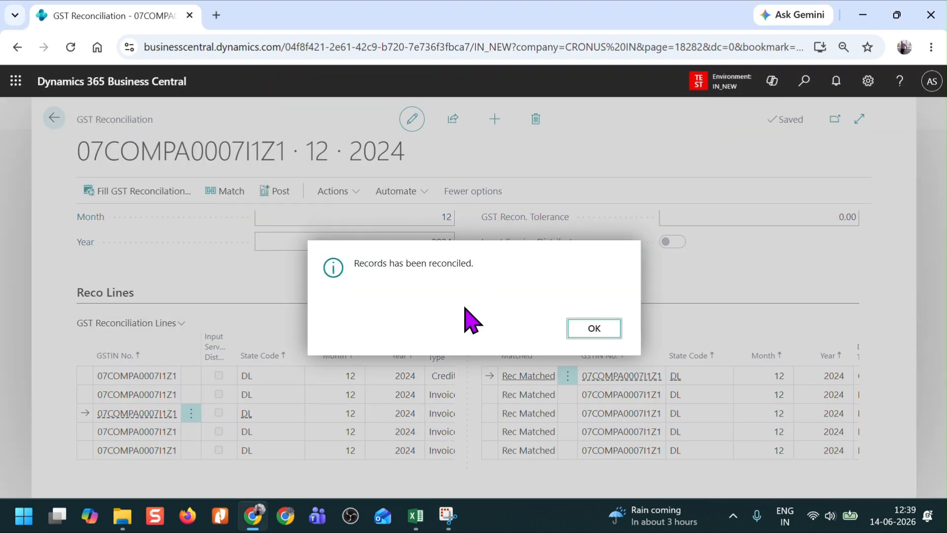
pyautogui.click(594, 329)
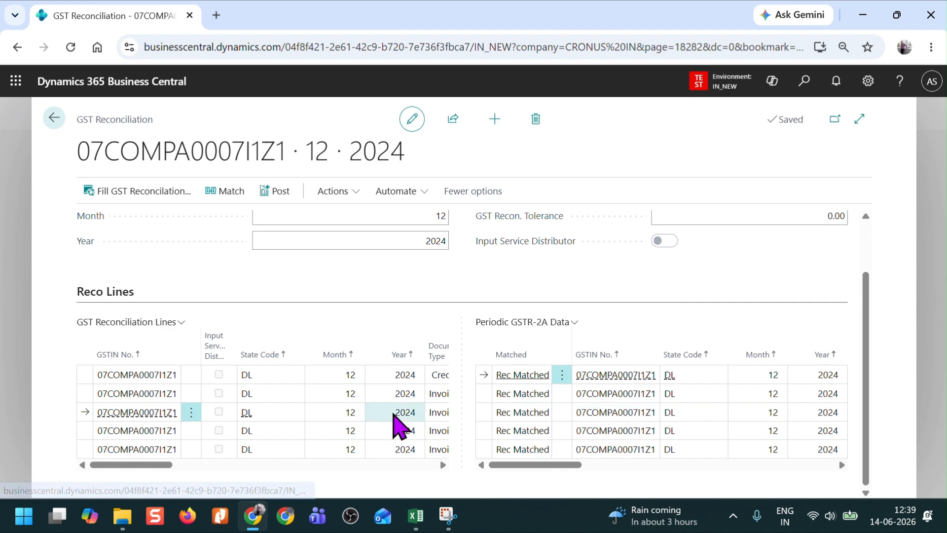
pyautogui.hscroll(5, 342, 423)
pyautogui.click(696, 434)
pyautogui.hscroll(5, 700, 436)
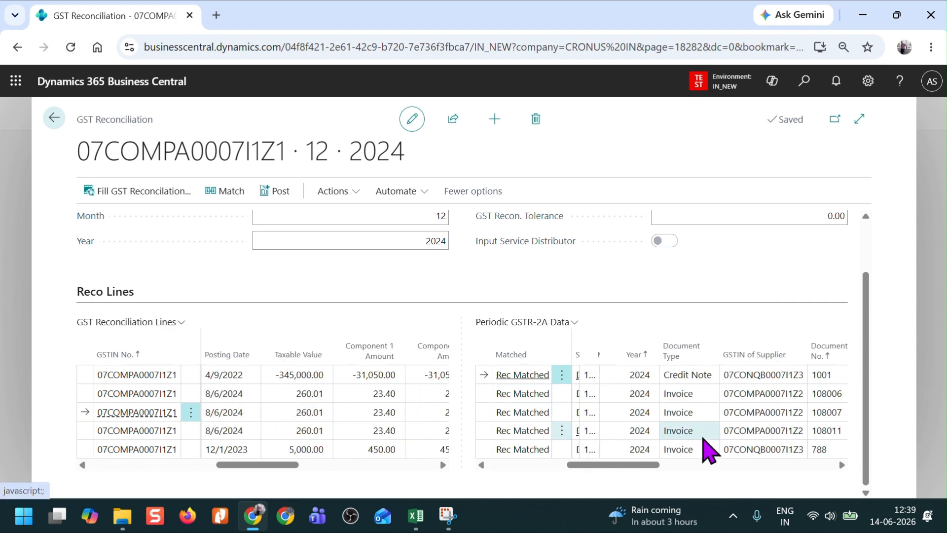
pyautogui.hscroll(-5, 709, 449)
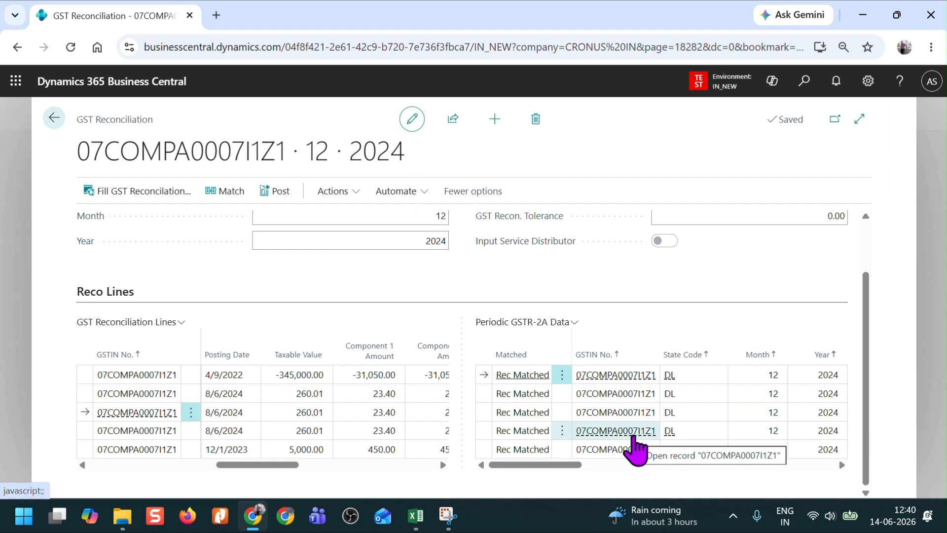
pyautogui.hscroll(2, 633, 437)
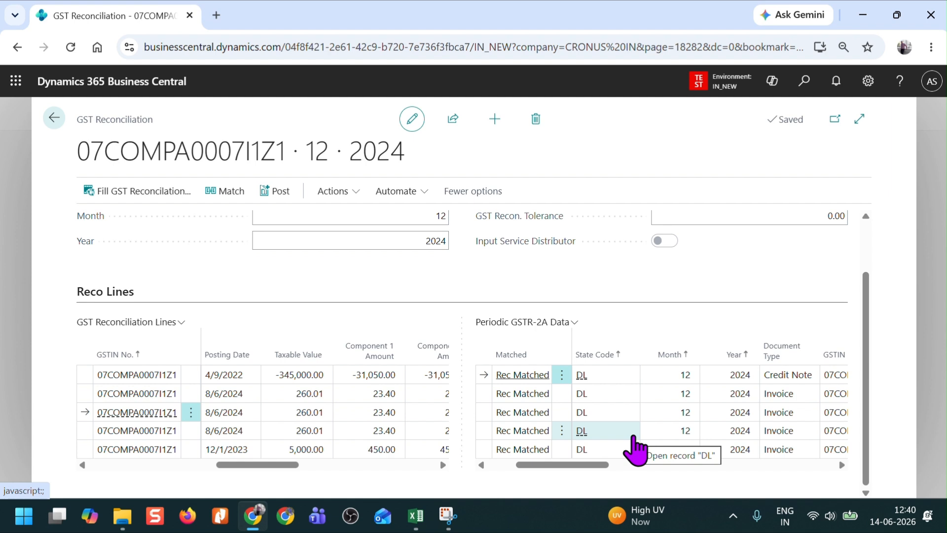
pyautogui.click(675, 394)
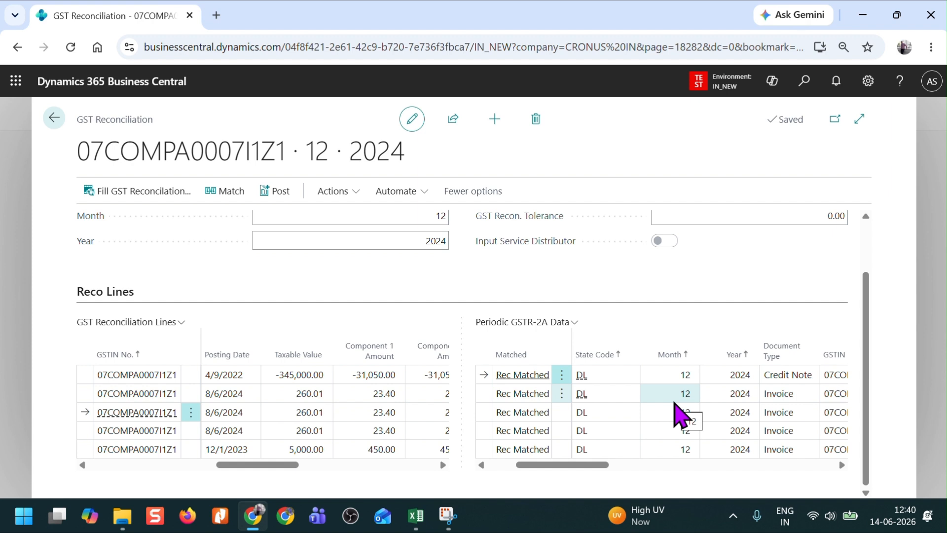
pyautogui.click(523, 433)
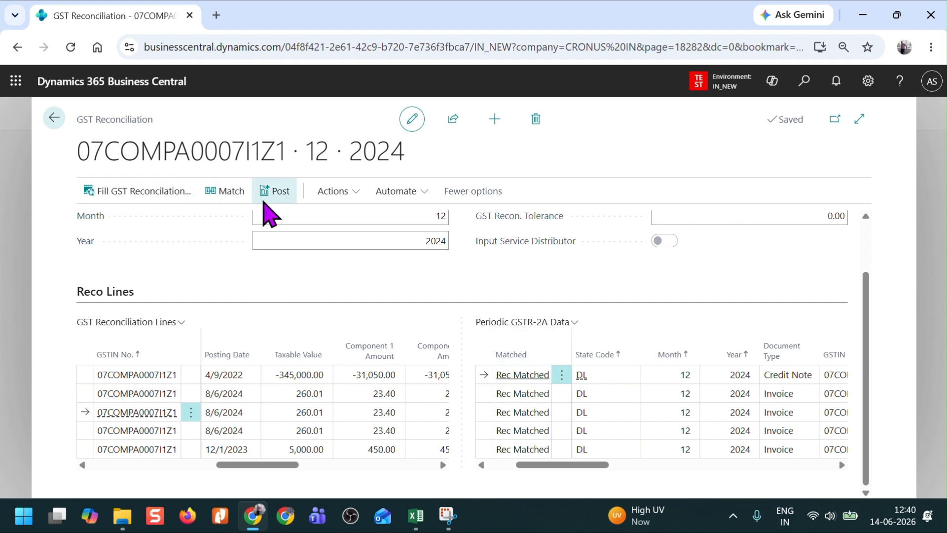
# Step: Post the December 2024 GST reconciliation and close the confirmation
pyautogui.click(266, 197)
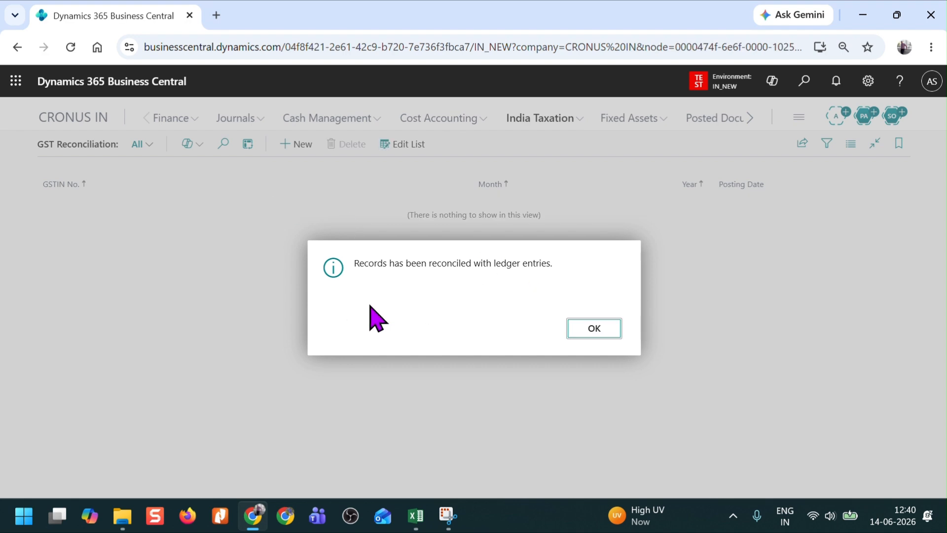
pyautogui.click(595, 331)
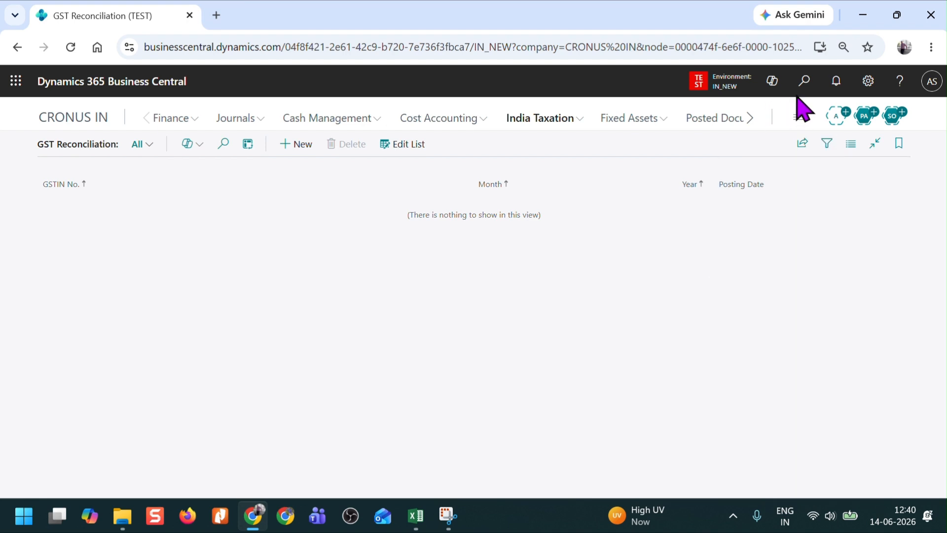
# Step: Search for the detailed GST ledger and open the Detailed GST Ledger Entry page
pyautogui.click(804, 81)
pyautogui.write('detail ')
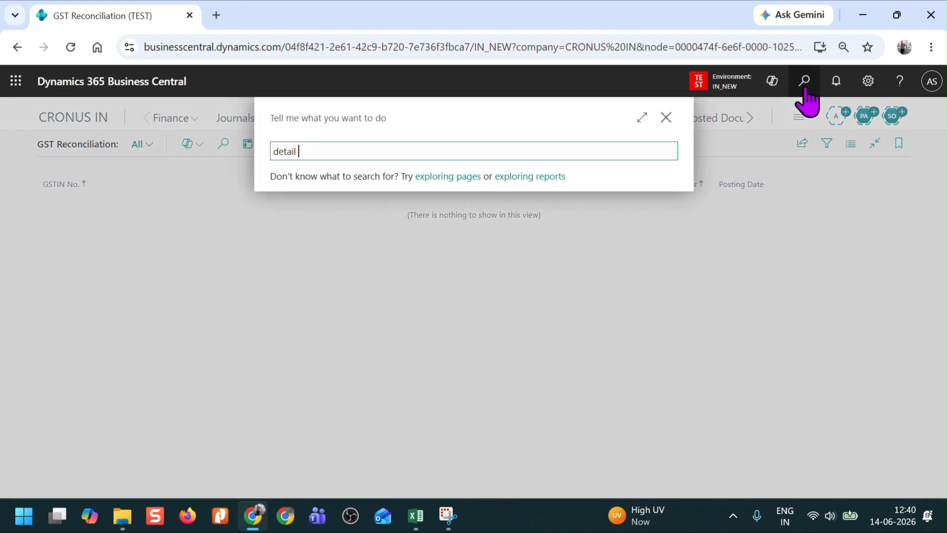
pyautogui.write('gst ledg')
pyautogui.click(339, 207)
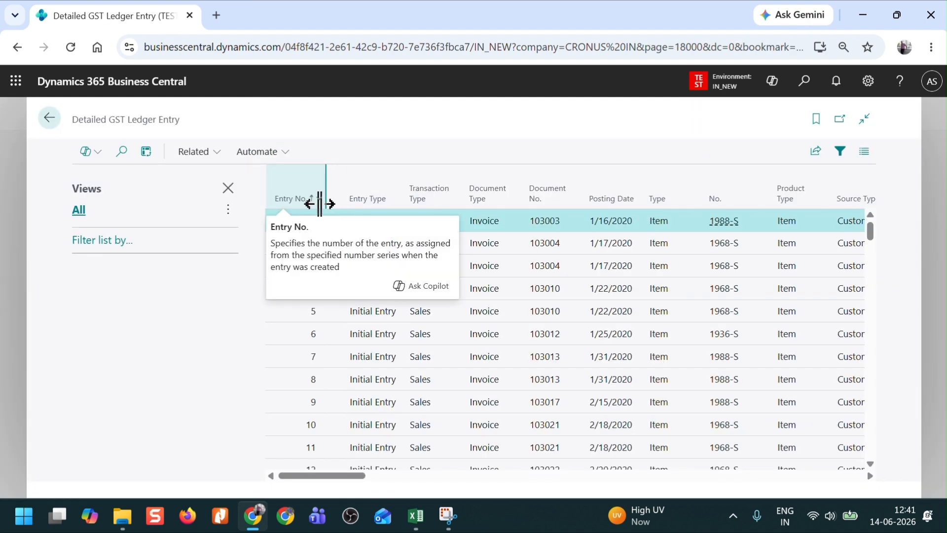
# Step: Filter the Detailed GST Ledger Entry list to entries with Reconciled set to Yes and close the filter pane
pyautogui.click(94, 241)
pyautogui.click(99, 268)
pyautogui.write('Rec')
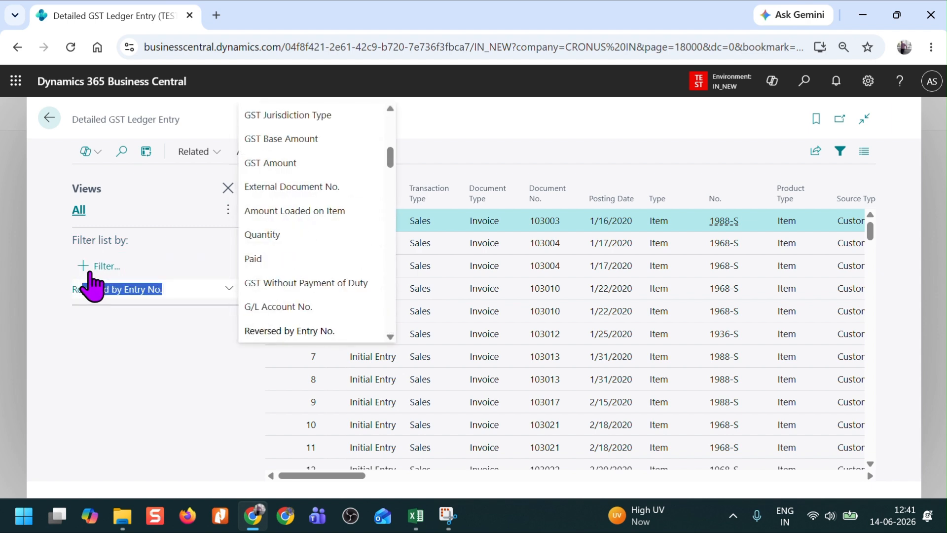
pyautogui.write('onciled')
pyautogui.press('Return')
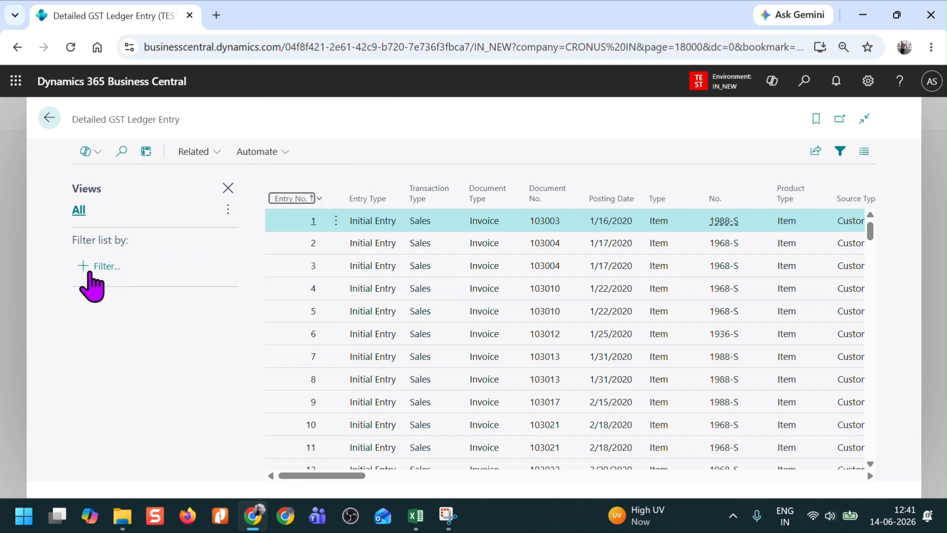
pyautogui.click(232, 277)
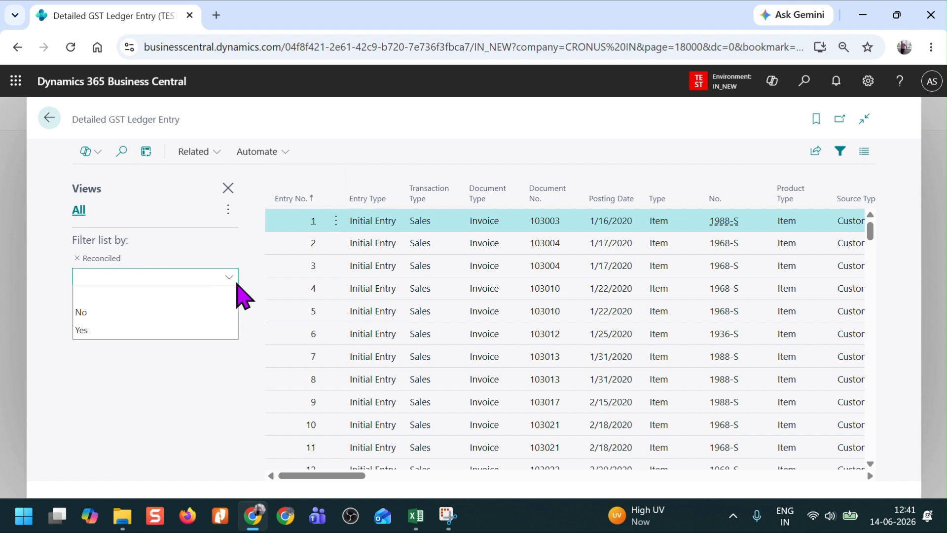
pyautogui.click(109, 331)
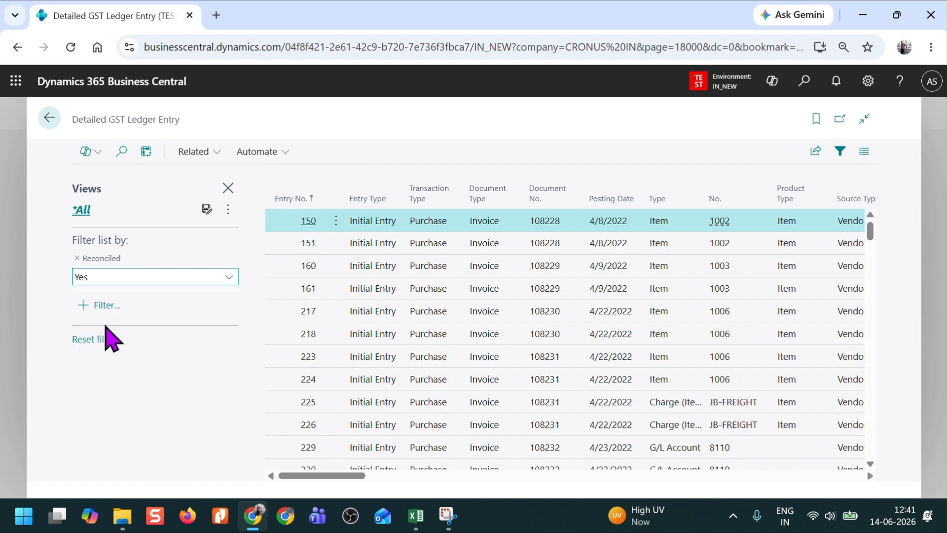
pyautogui.click(228, 188)
# Step: Examine the Reconciliation Month, Reconciliation Year and Reconciled columns of the filtered ledger entries, looking for the December 2024 entries
pyautogui.hscroll(7, 530, 402)
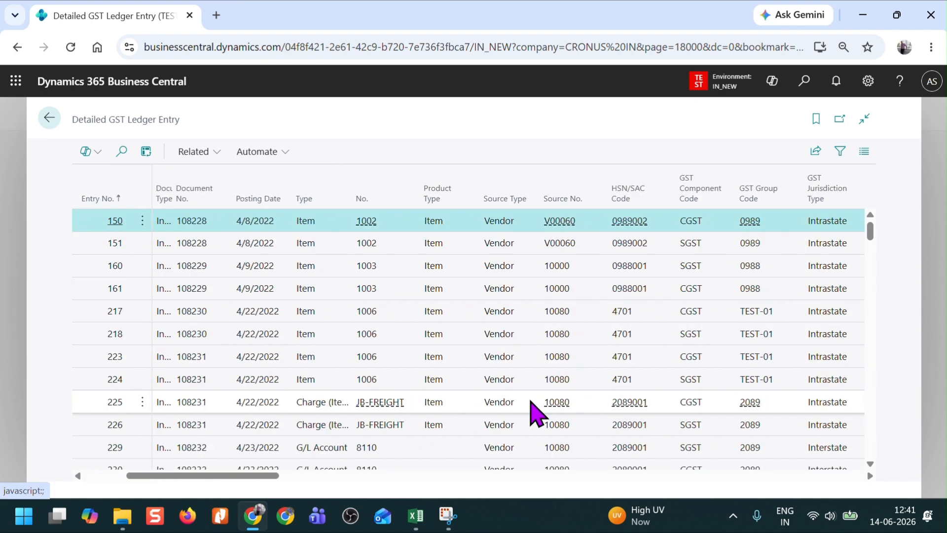
pyautogui.hscroll(10, 531, 402)
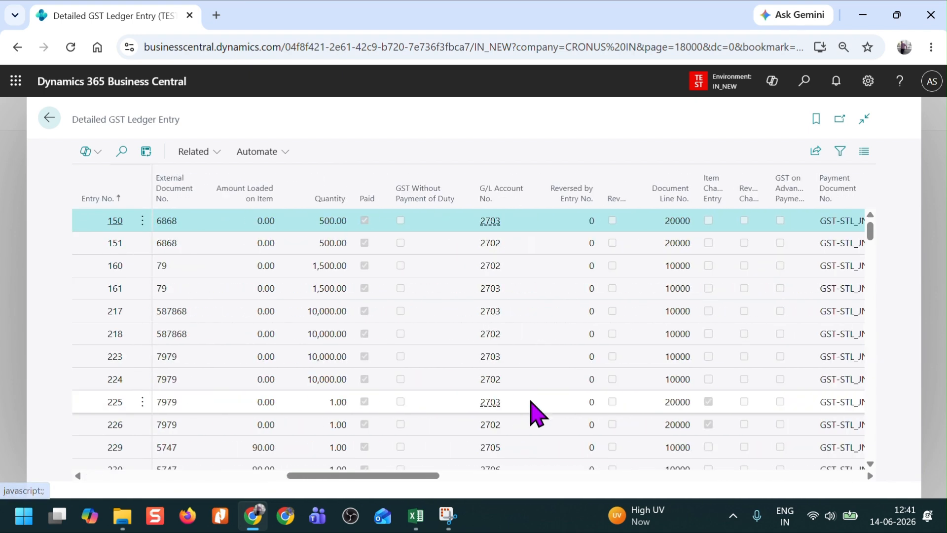
pyautogui.hscroll(10, 530, 402)
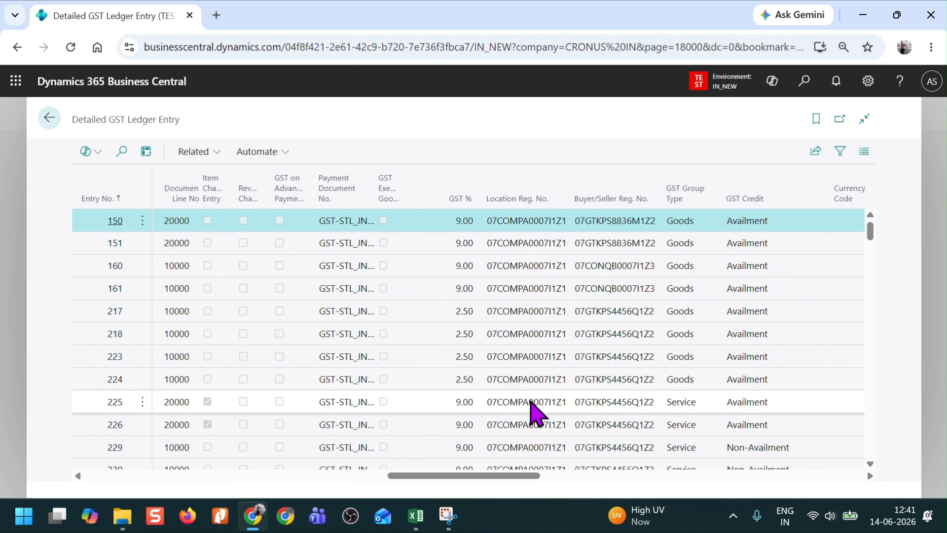
pyautogui.hscroll(10, 535, 412)
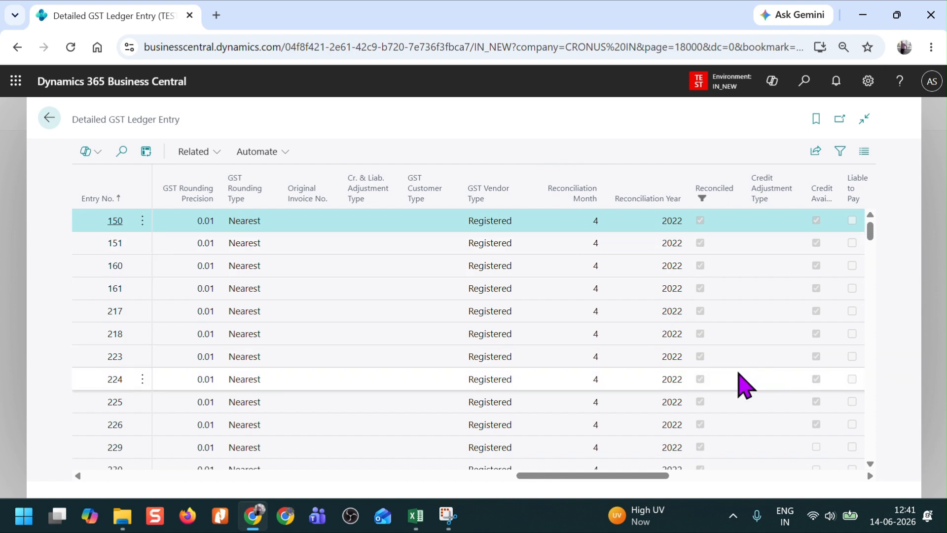
pyautogui.scroll(-1, 745, 385)
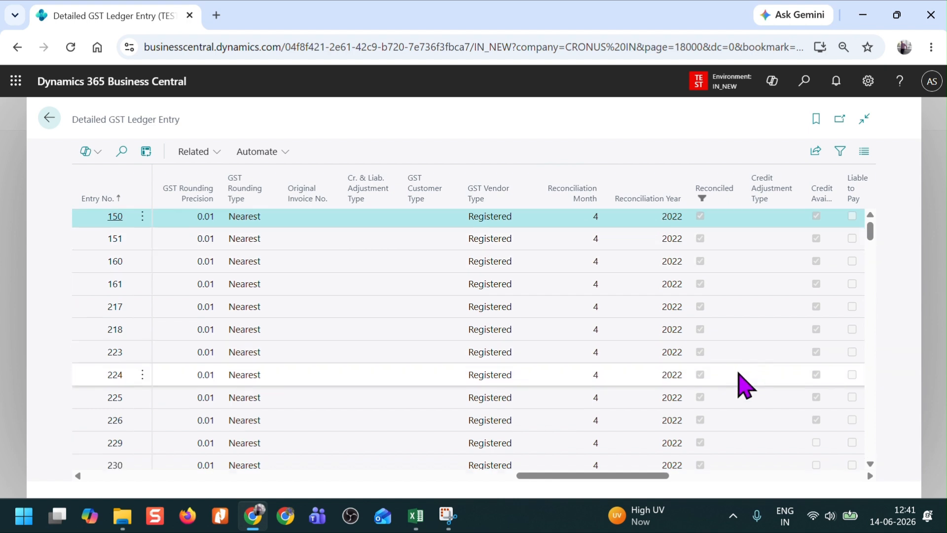
pyautogui.scroll(-3, 744, 385)
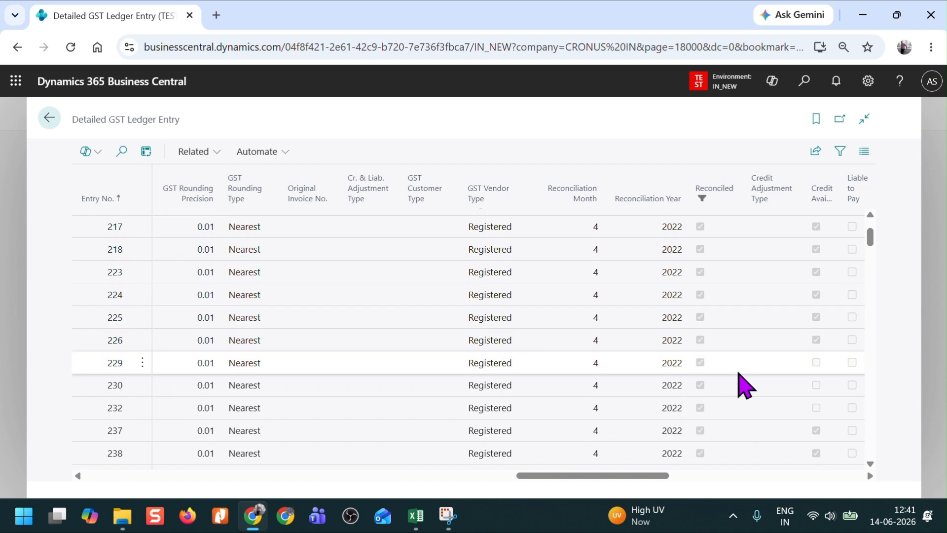
pyautogui.scroll(-1, 745, 385)
pyautogui.scroll(-15, 745, 385)
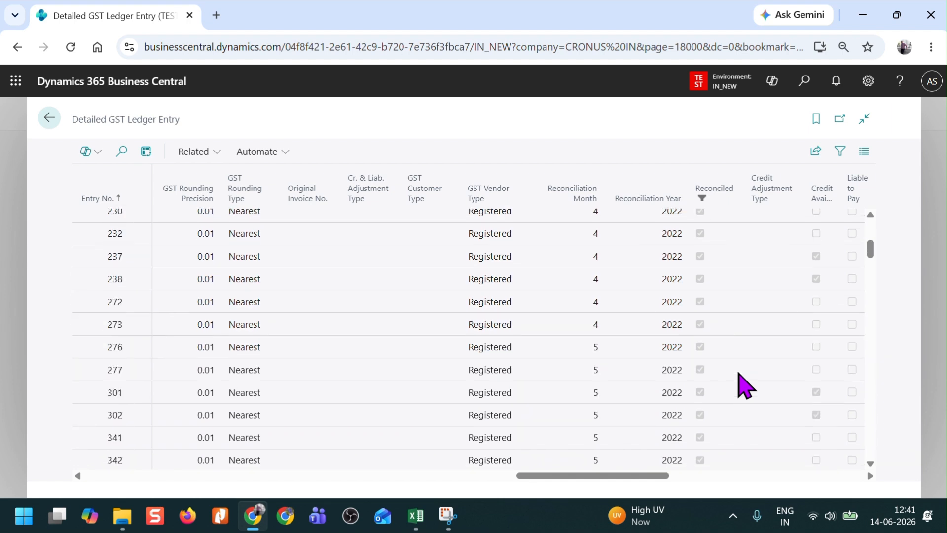
pyautogui.scroll(-10, 745, 384)
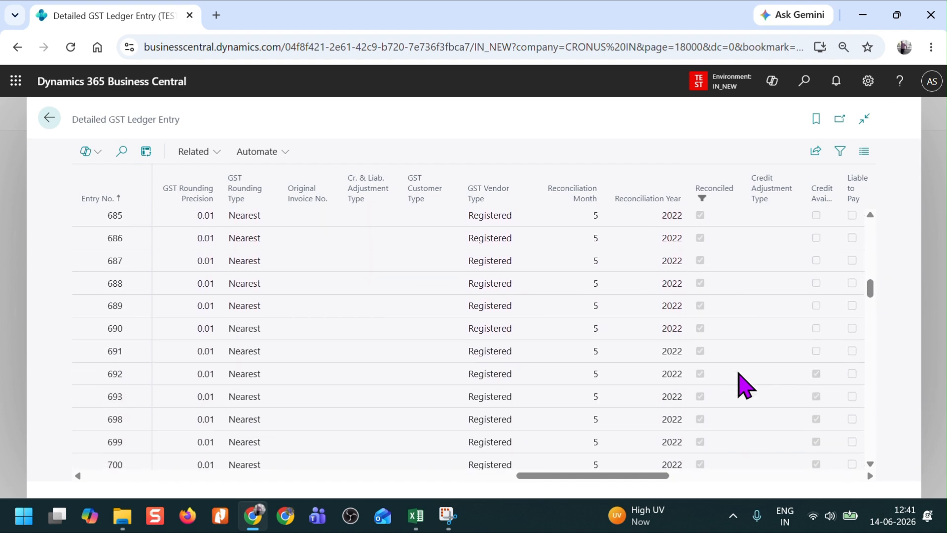
pyautogui.scroll(-10, 744, 385)
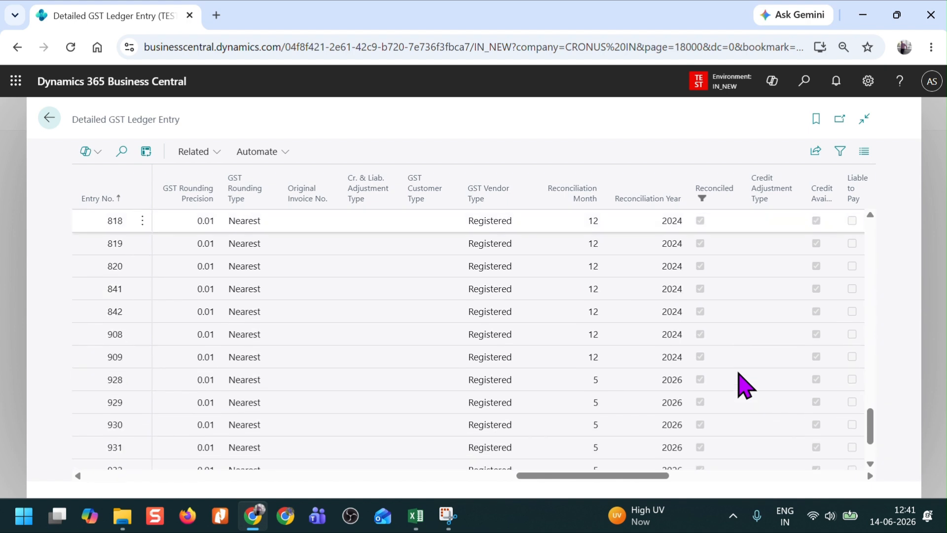
pyautogui.scroll(3, 608, 328)
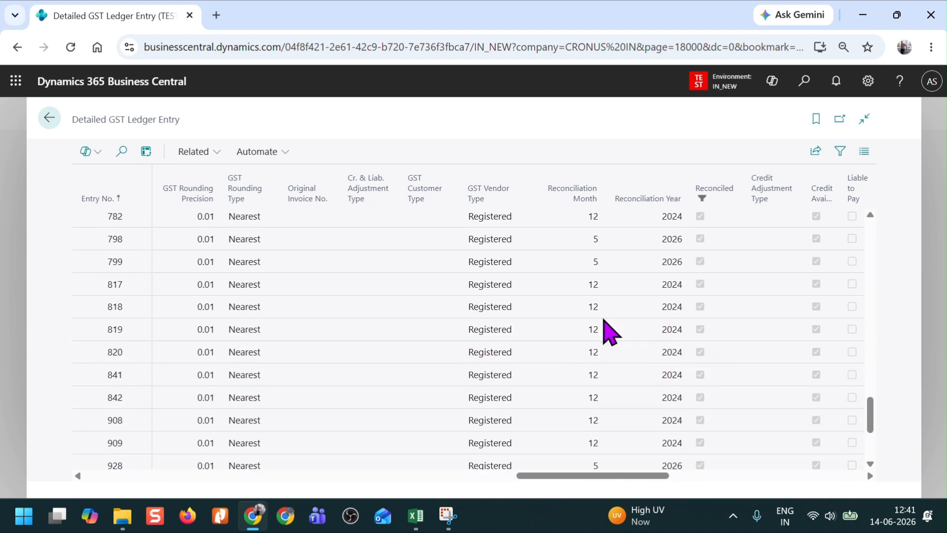